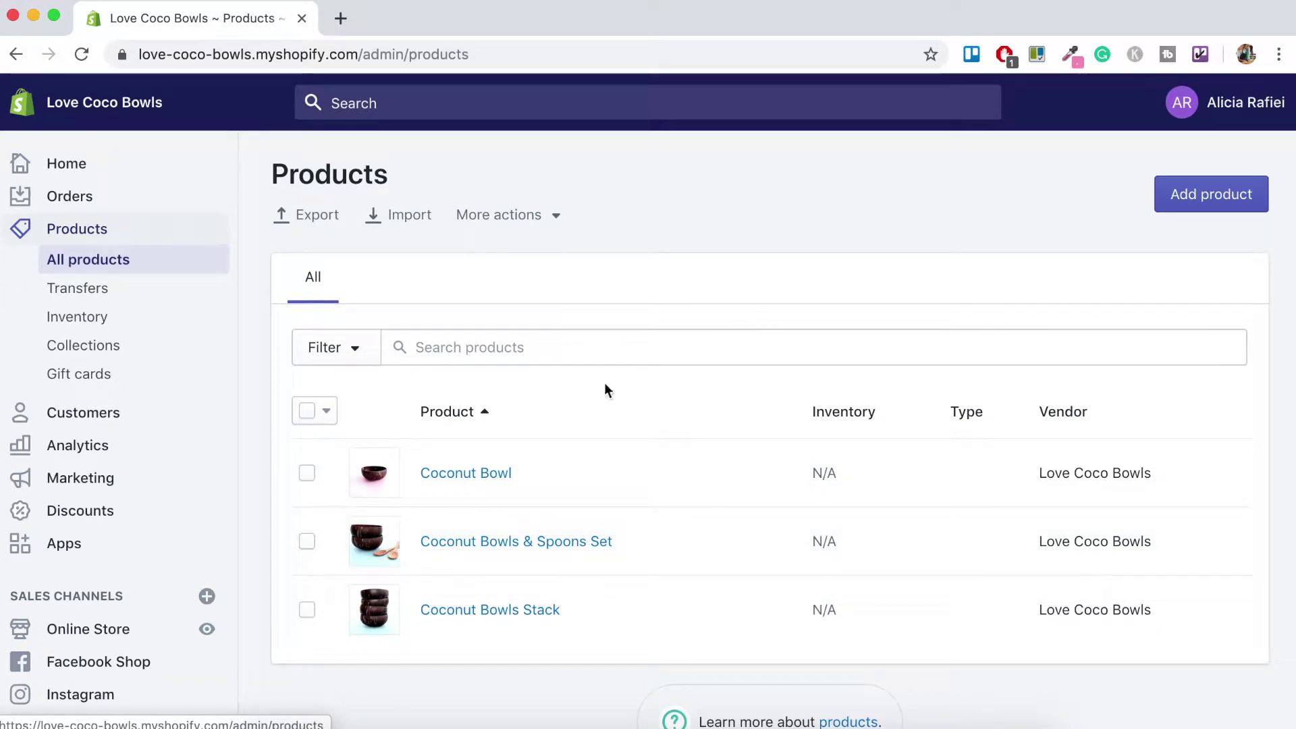
- Open the Coconut Bowl product and review its $12.00 price, SKU CB002, 0.4 kg weight and shipping details
click(470, 481)
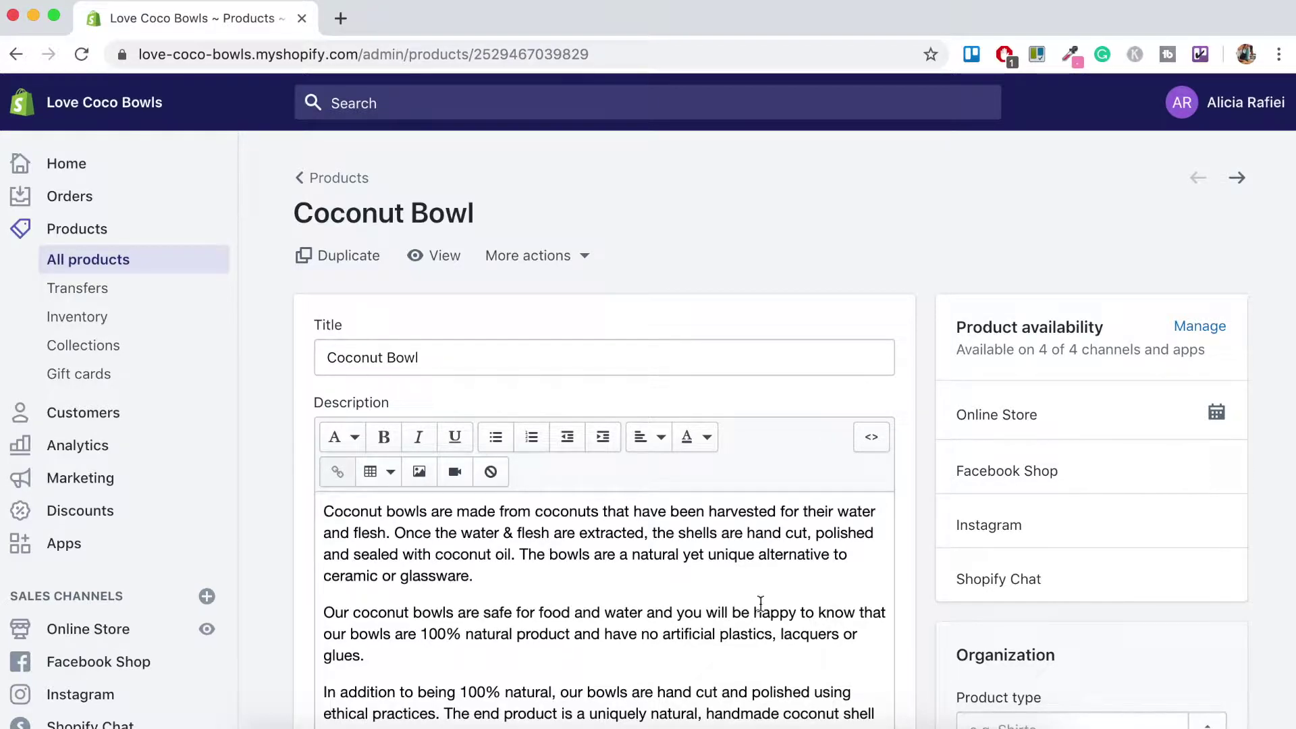
scroll(918, 592, down, 10)
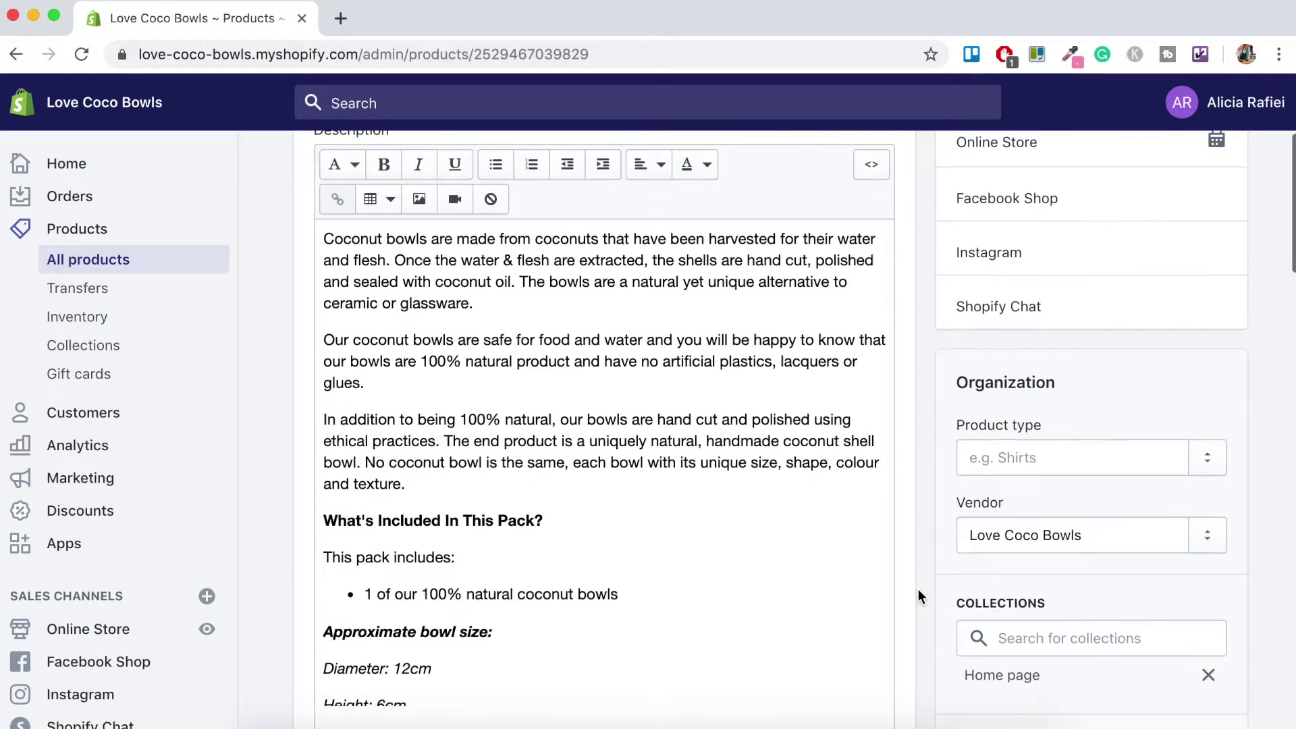
scroll(918, 591, down, 8)
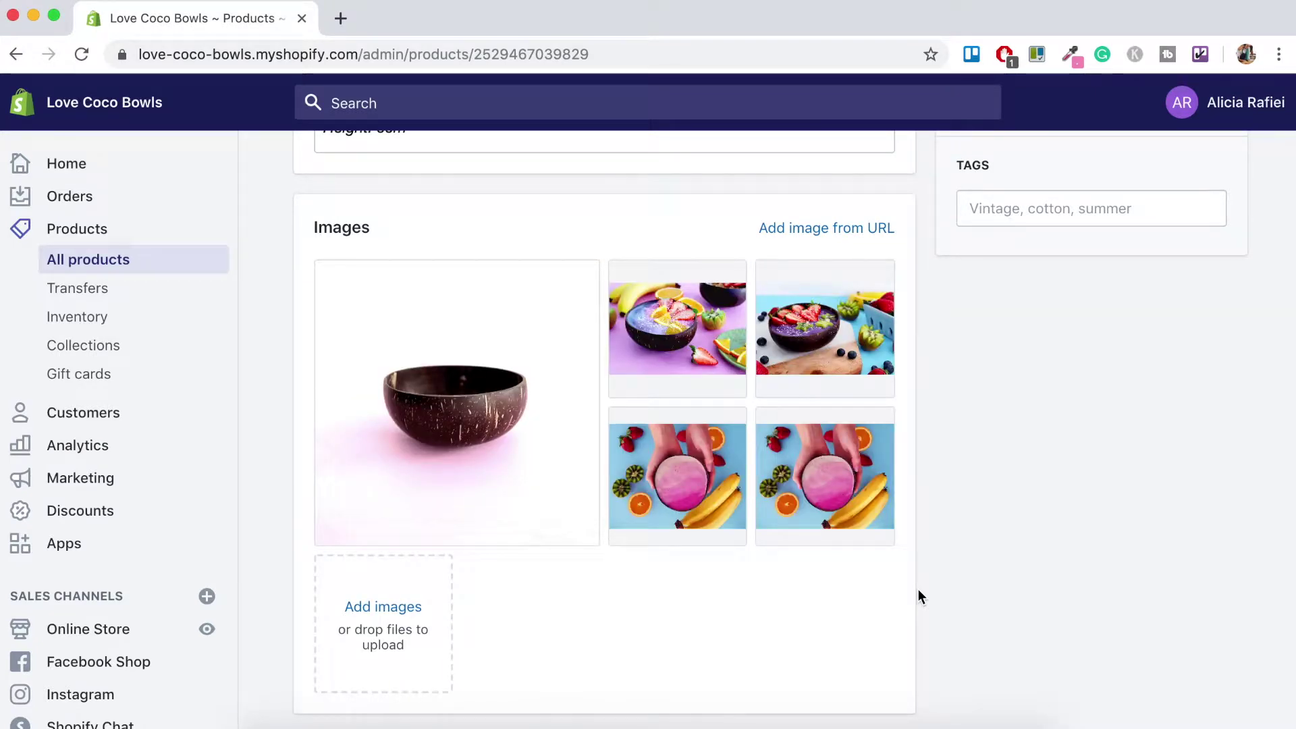
scroll(918, 592, down, 4)
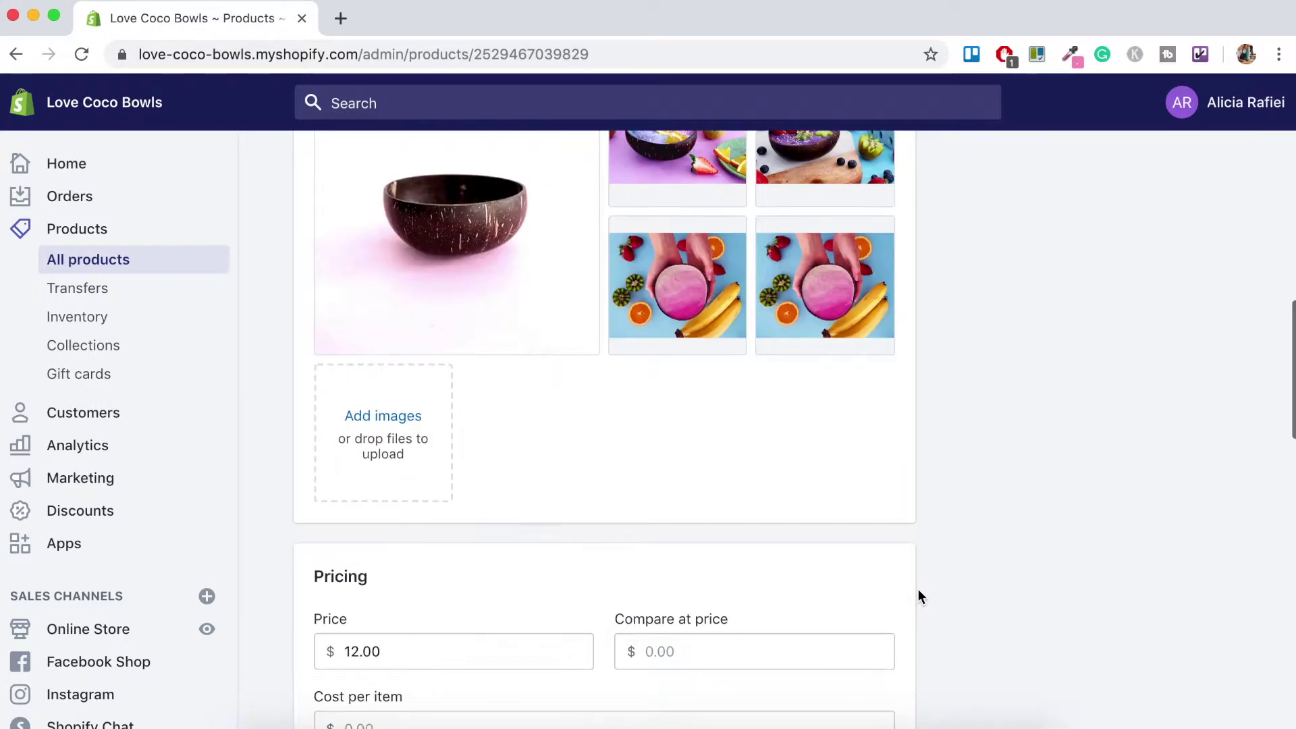
scroll(919, 597, down, 8)
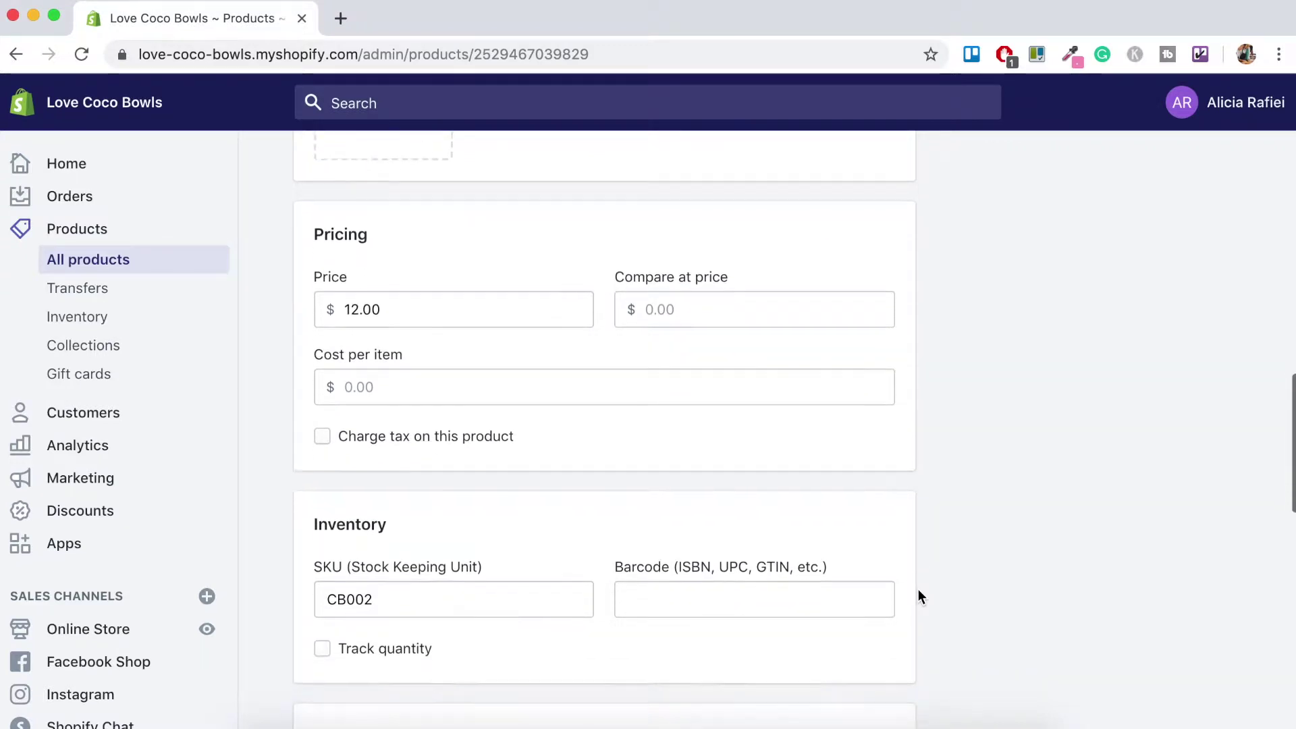
scroll(918, 591, down, 5)
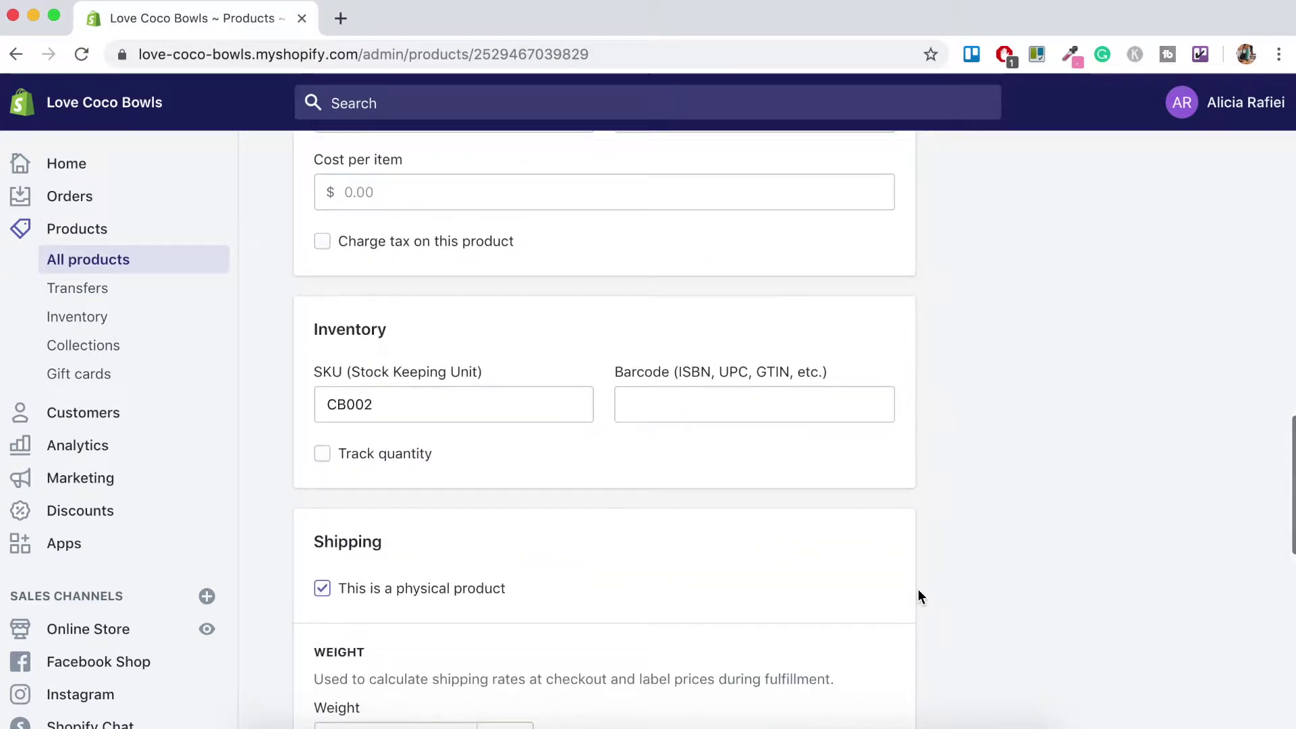
scroll(919, 597, down, 7)
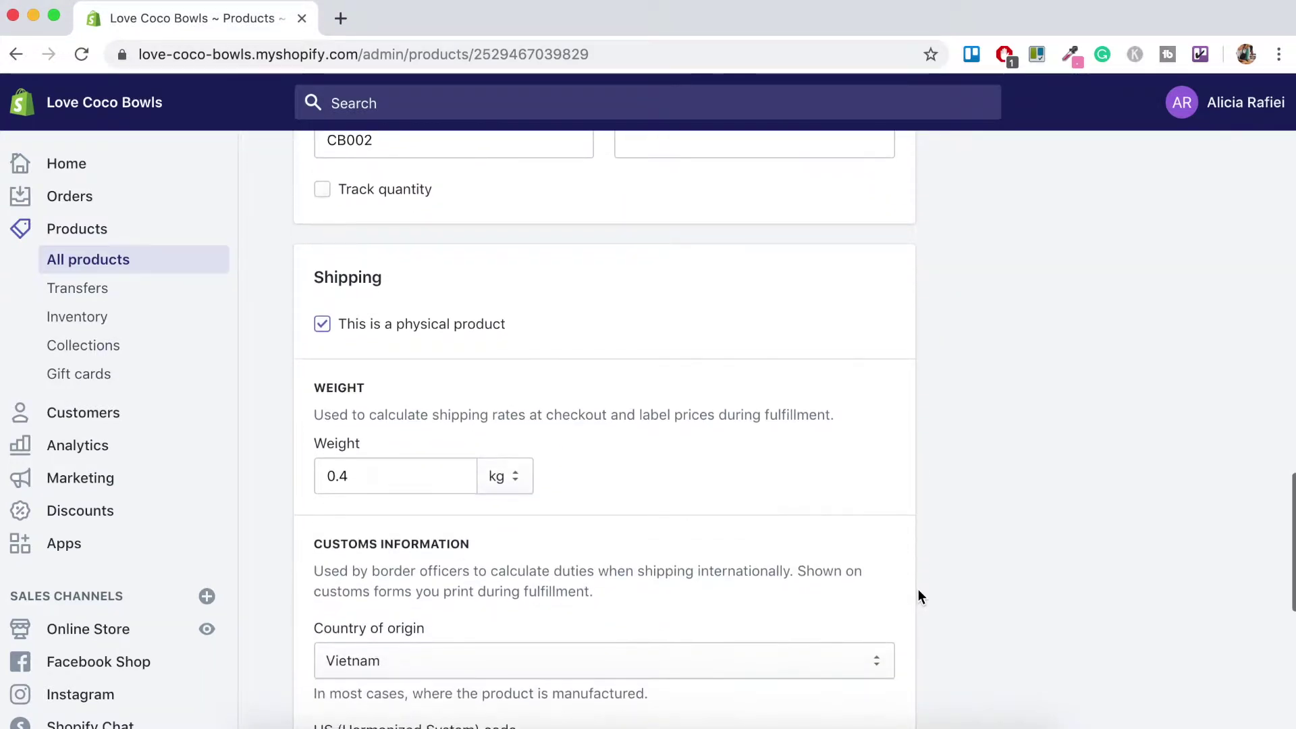
scroll(920, 597, down, 5)
scroll(920, 597, up, 4)
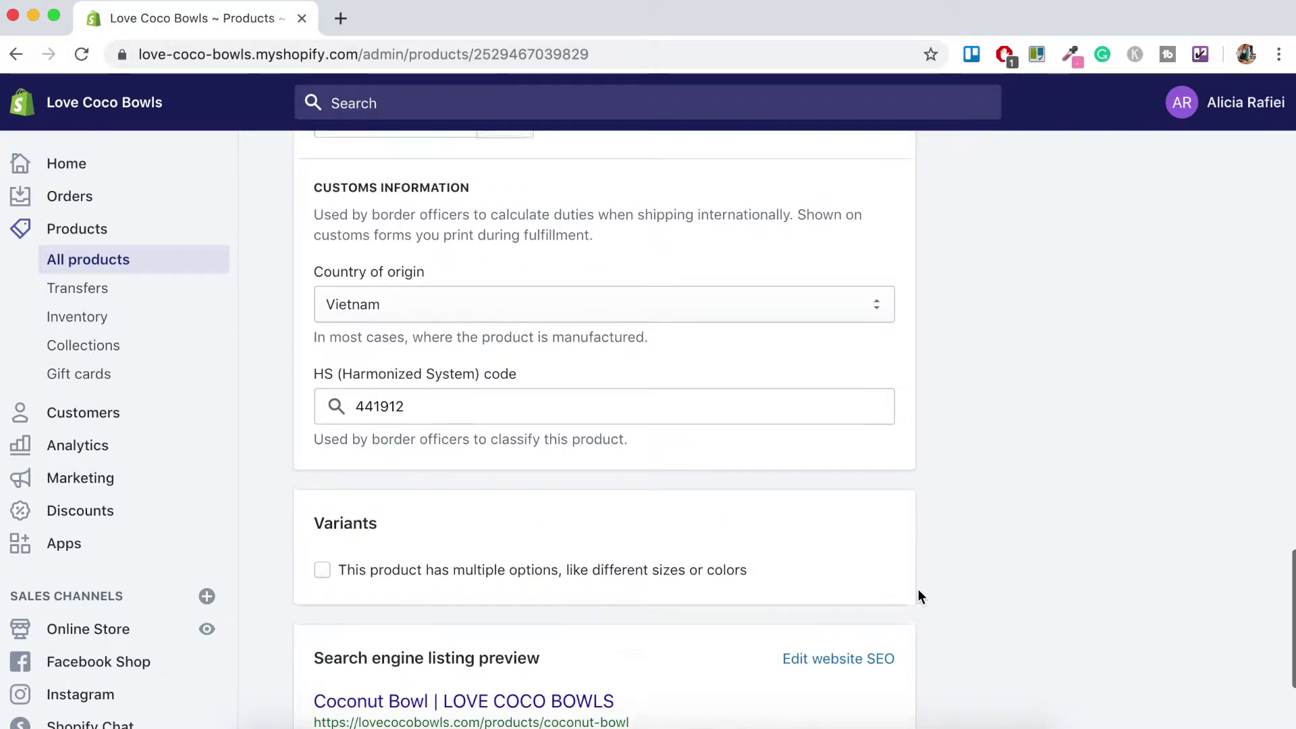
- Add a blank line after 'Height: 6cm' in the description and bring up the Insert video box
scroll(918, 595, up, 15)
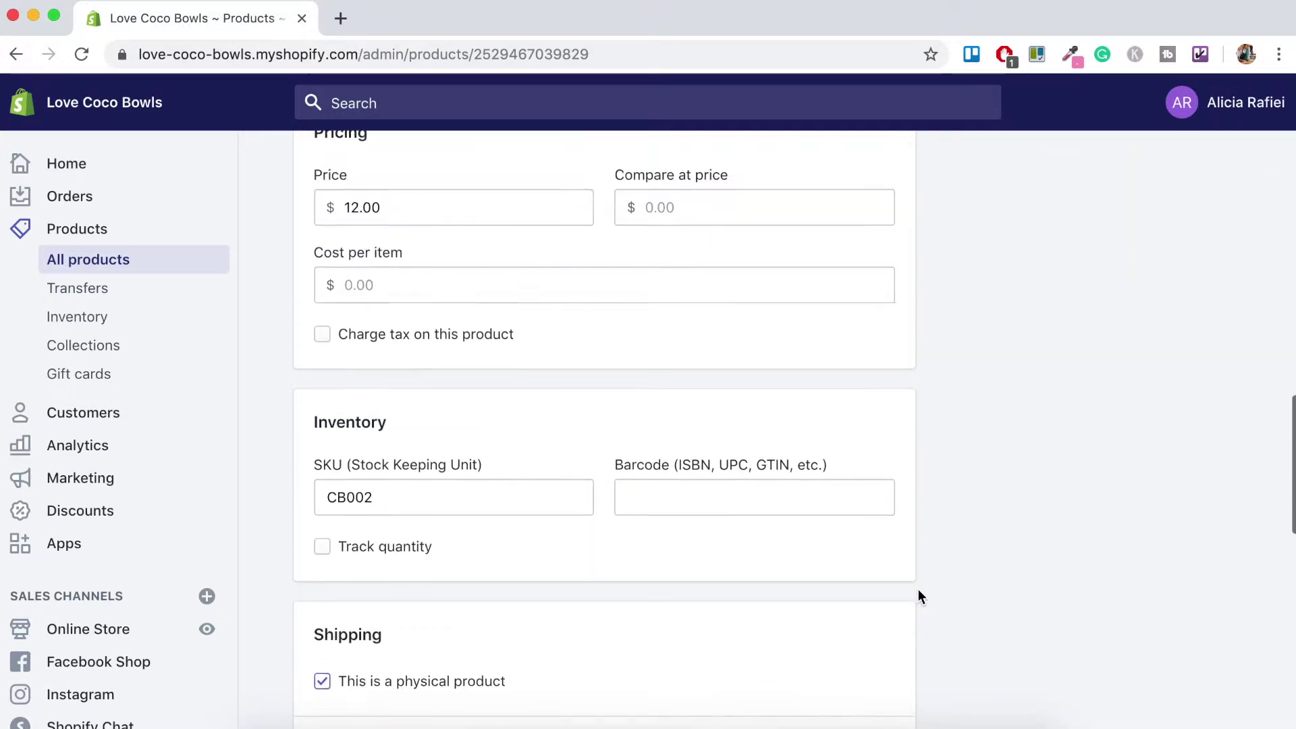
scroll(918, 595, up, 20)
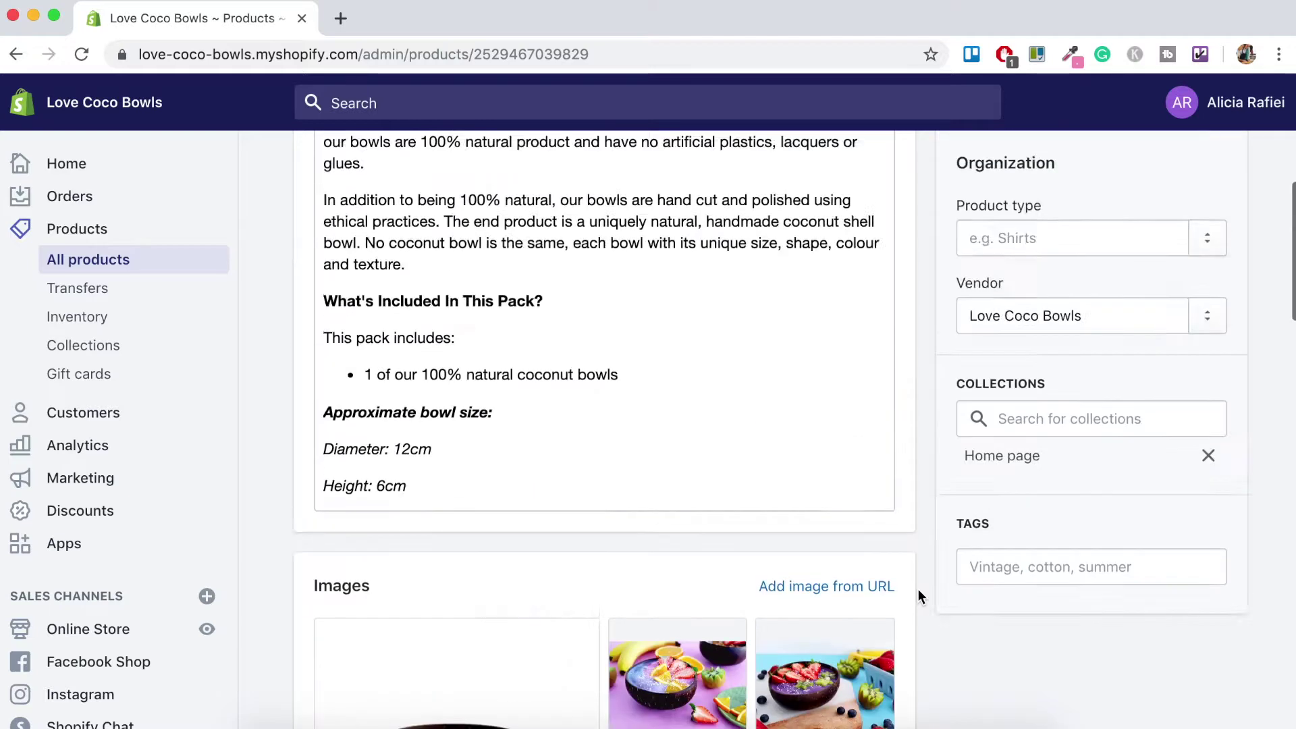
scroll(918, 590, up, 3)
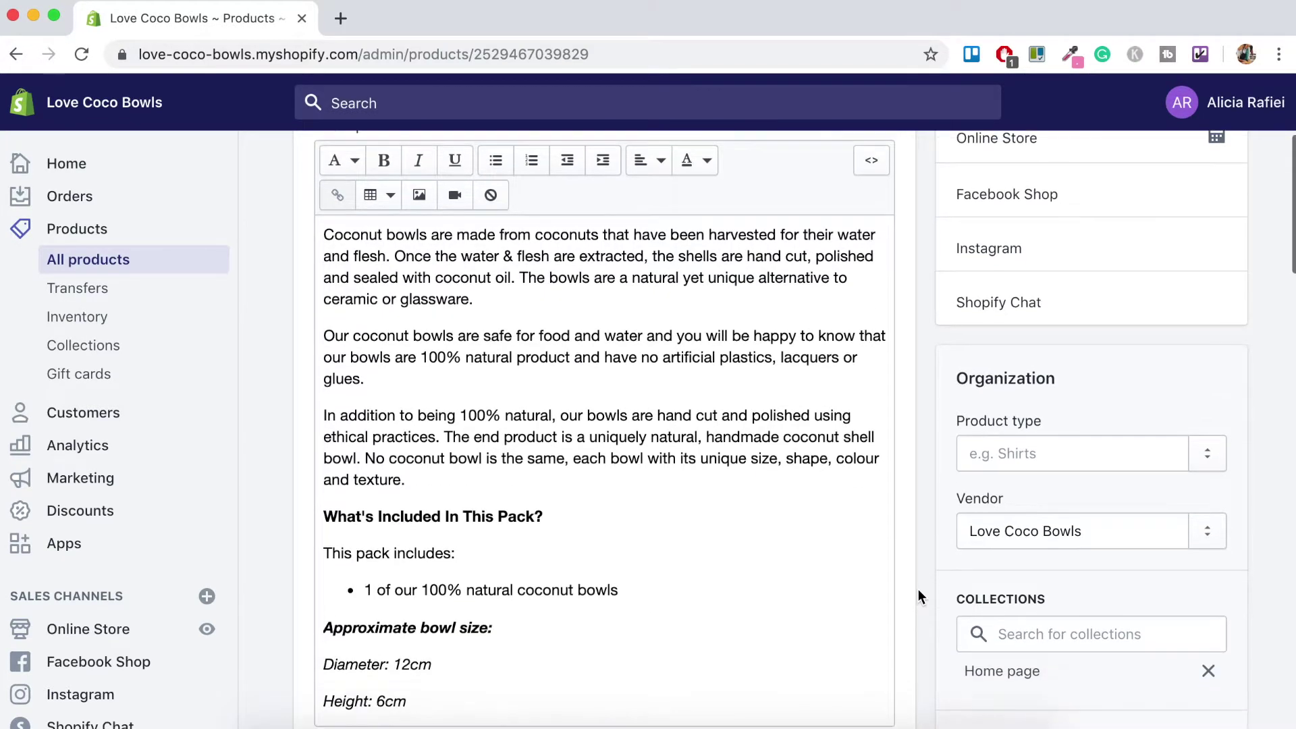
scroll(918, 590, down, 1)
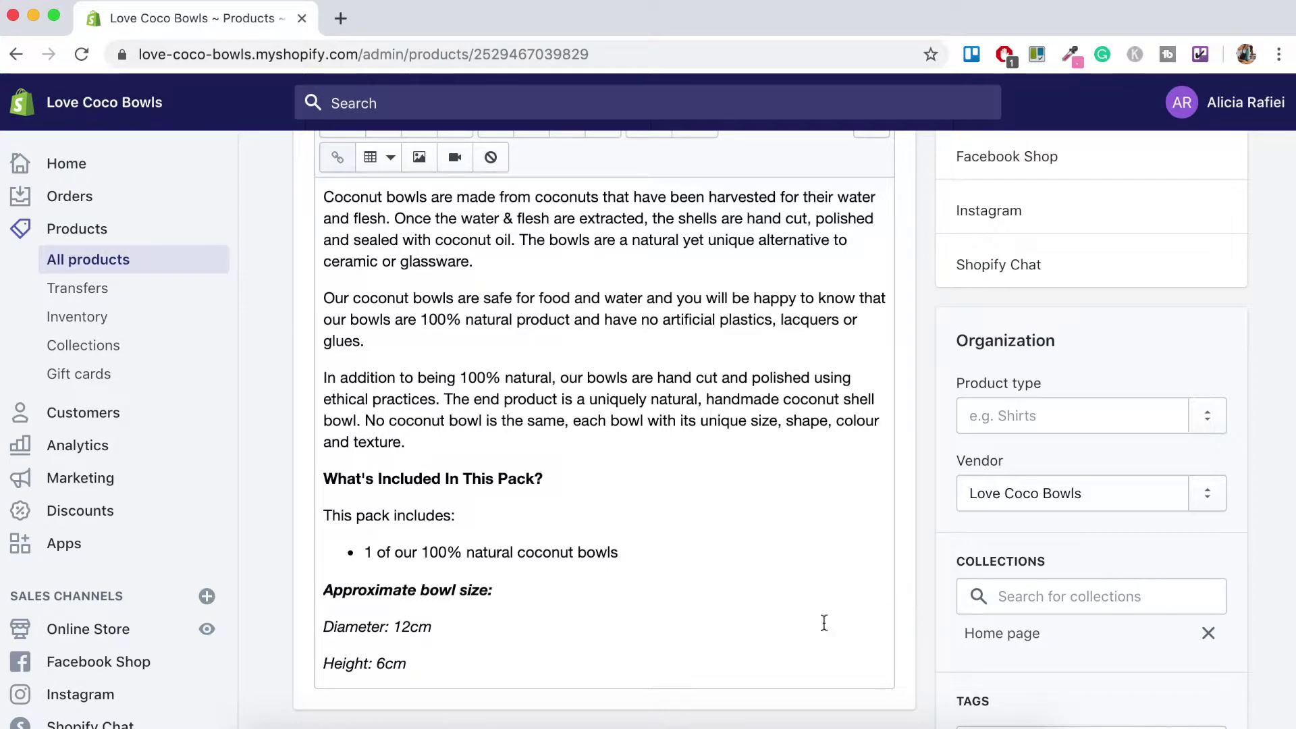
click(414, 666)
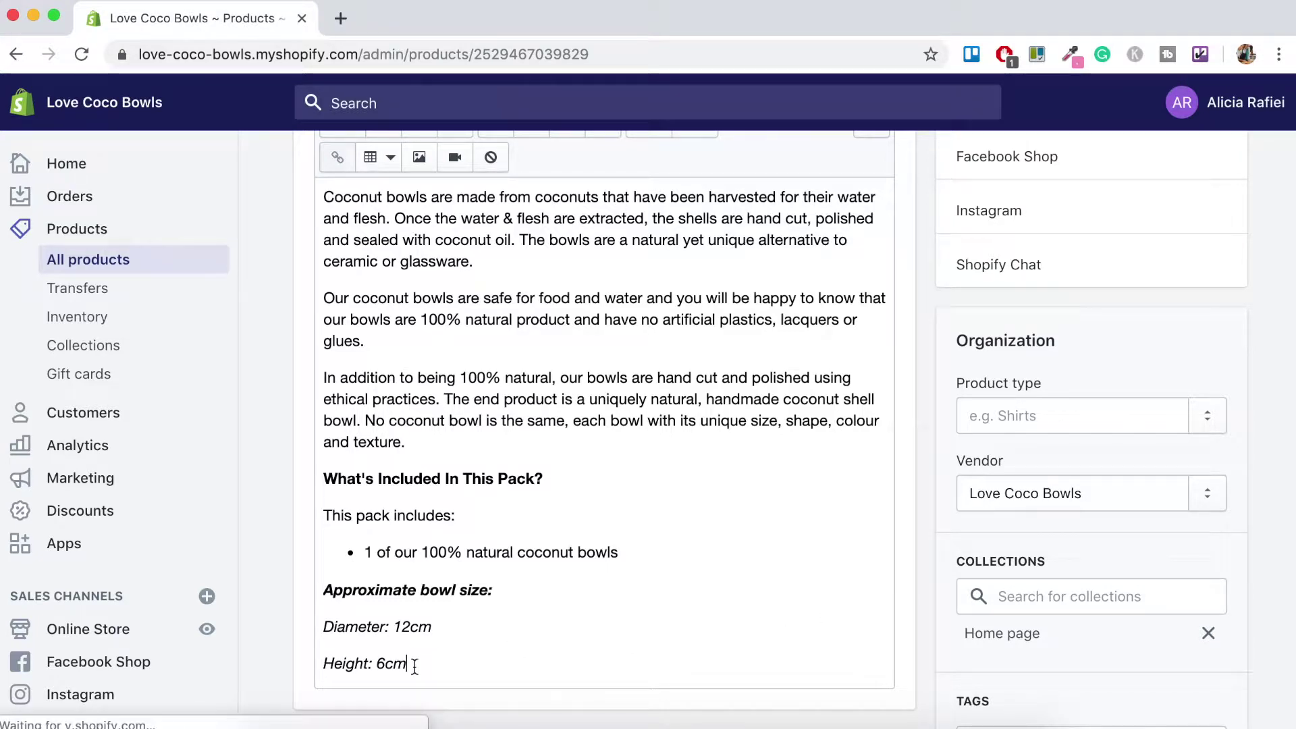
key(Return)
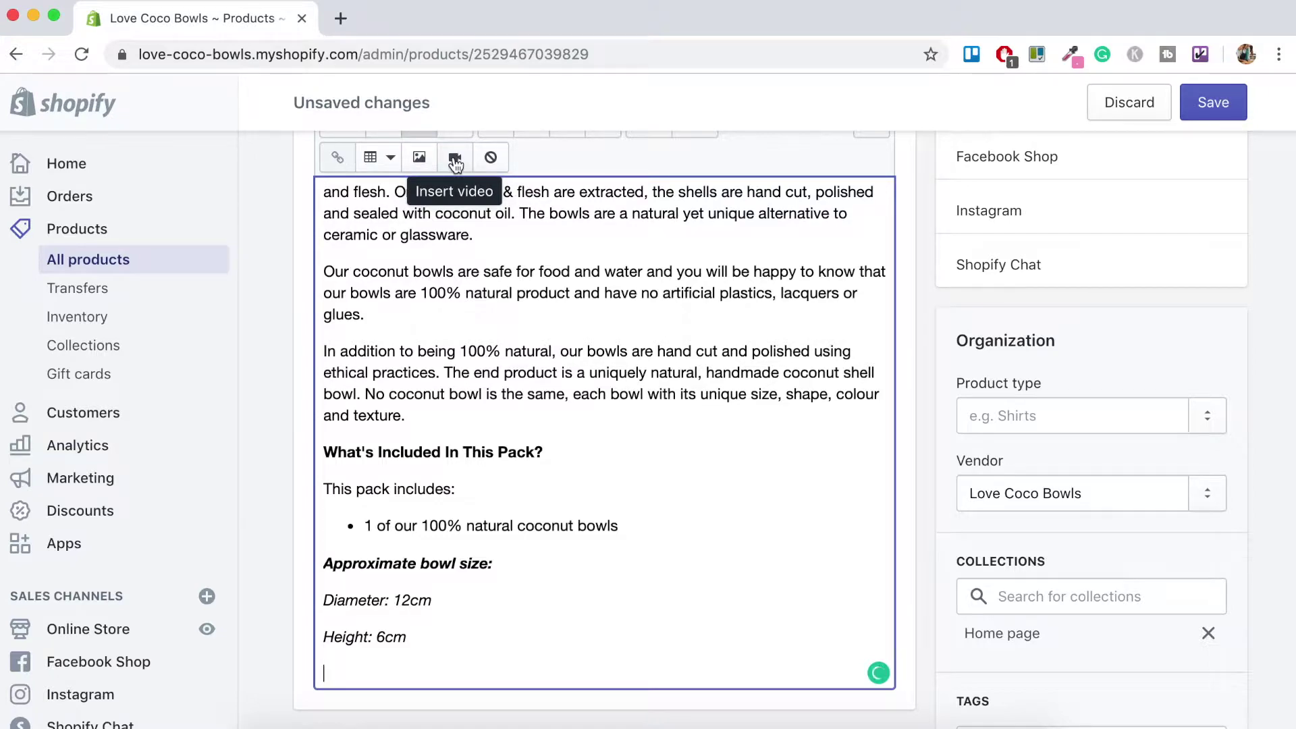
click(456, 162)
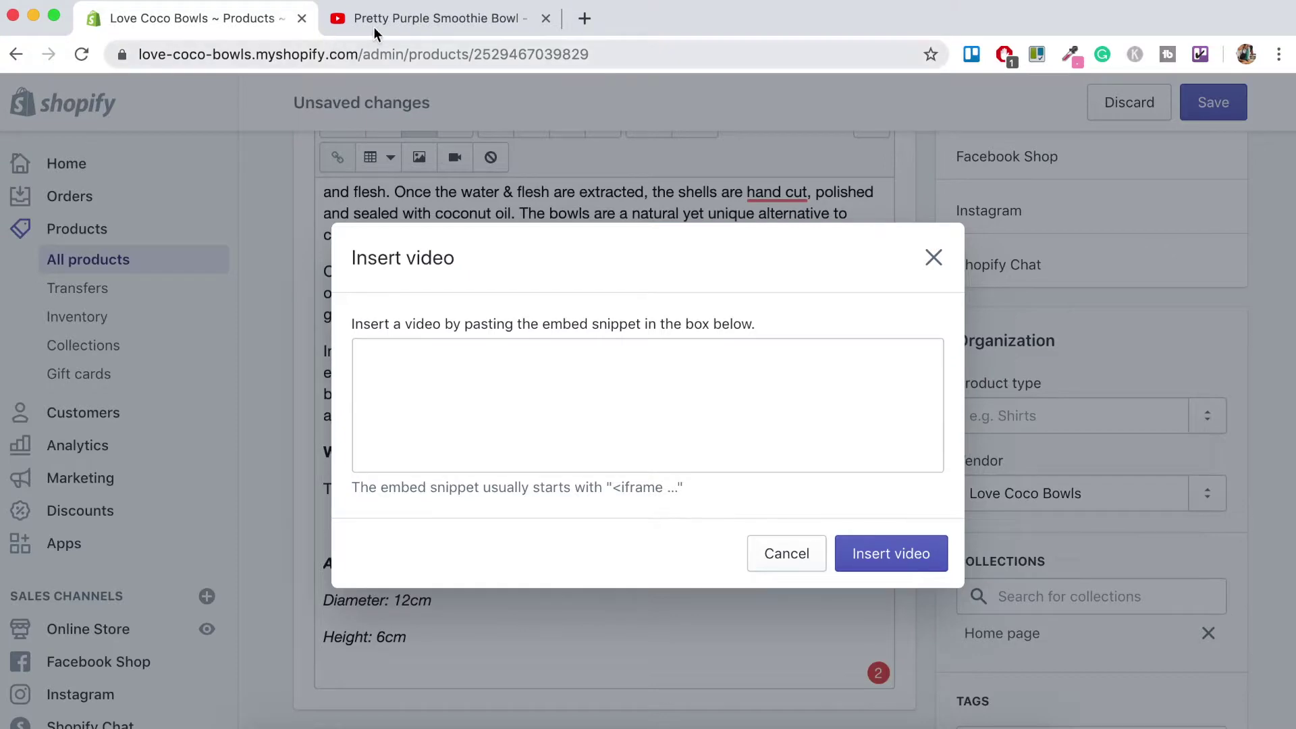
- Copy the Pretty Purple Smoothie Bowl video's YouTube embed code with player controls disabled
click(435, 21)
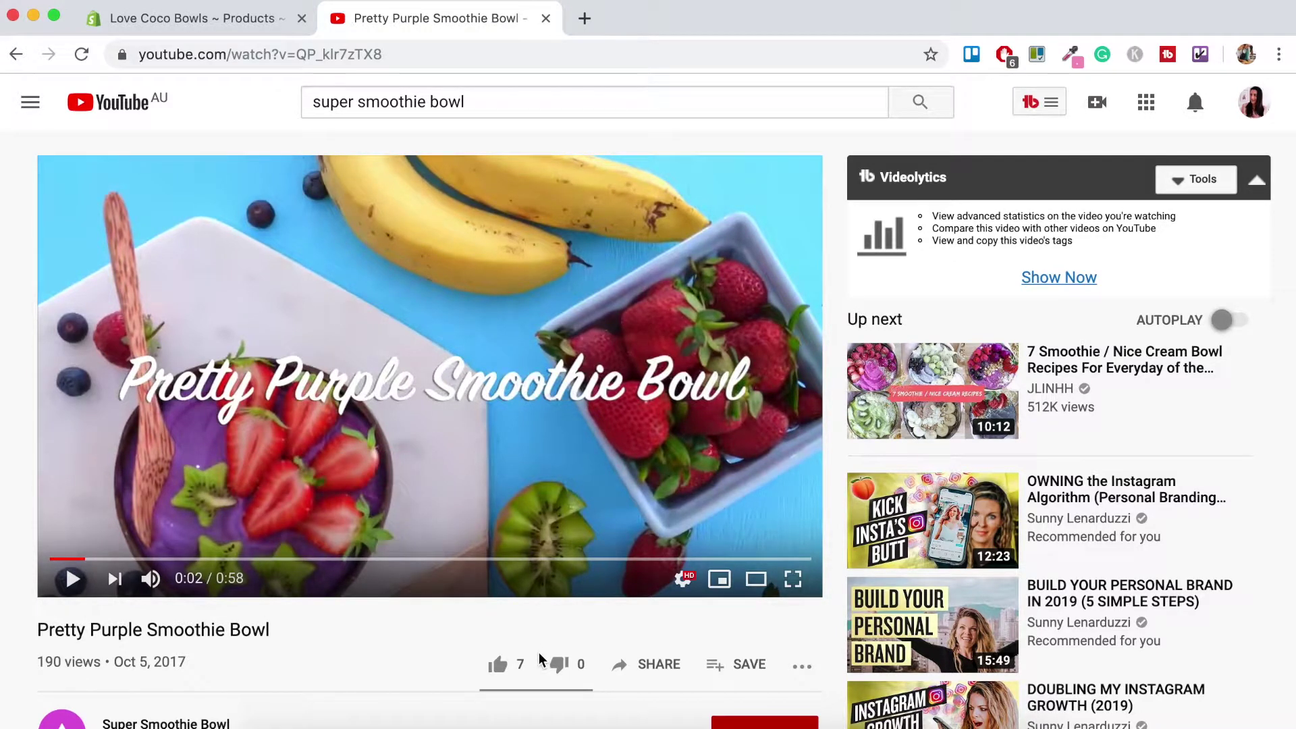
click(626, 666)
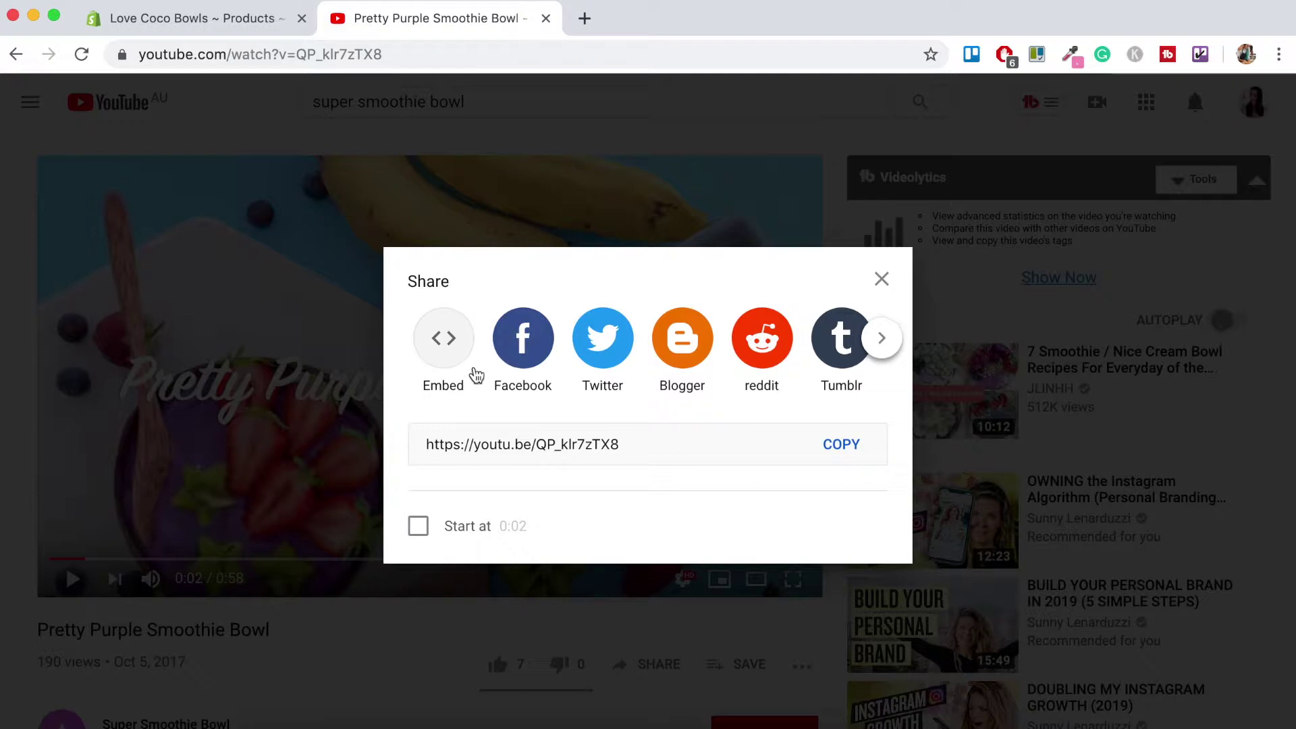
click(449, 345)
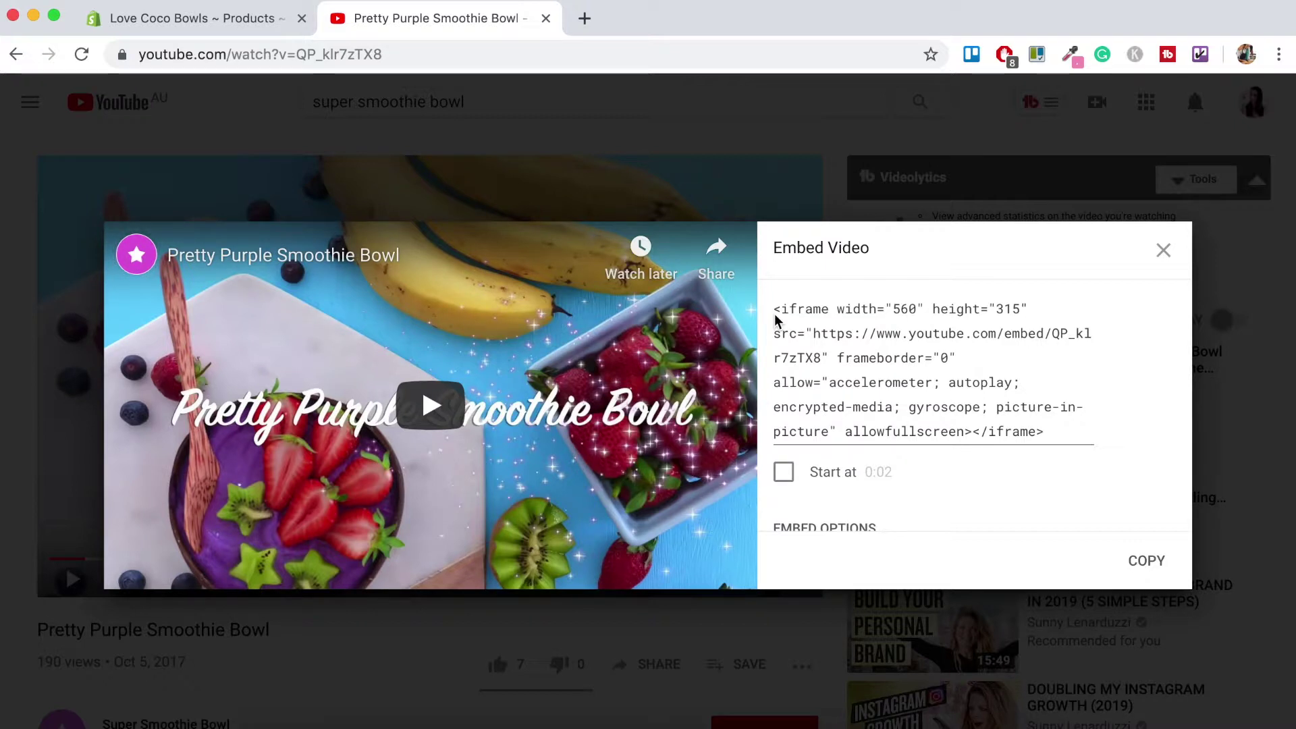
scroll(975, 361, down, 4)
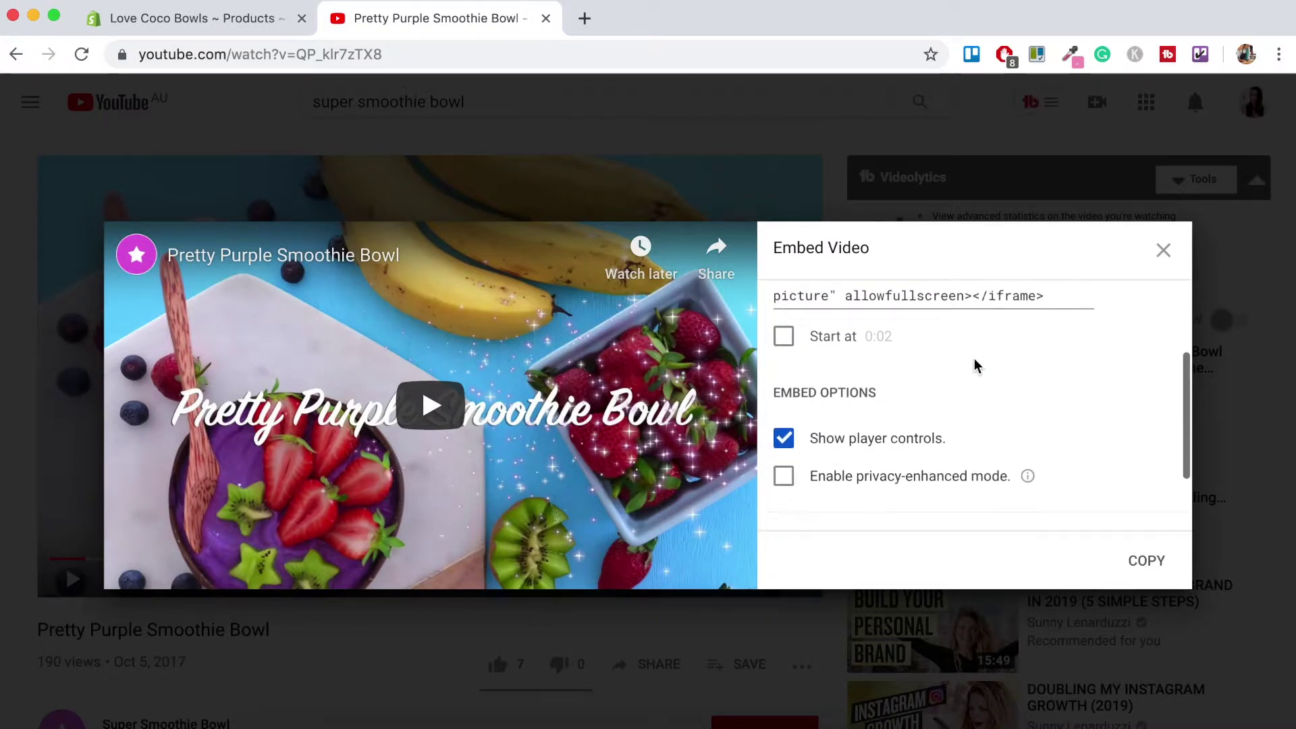
scroll(975, 366, down, 2)
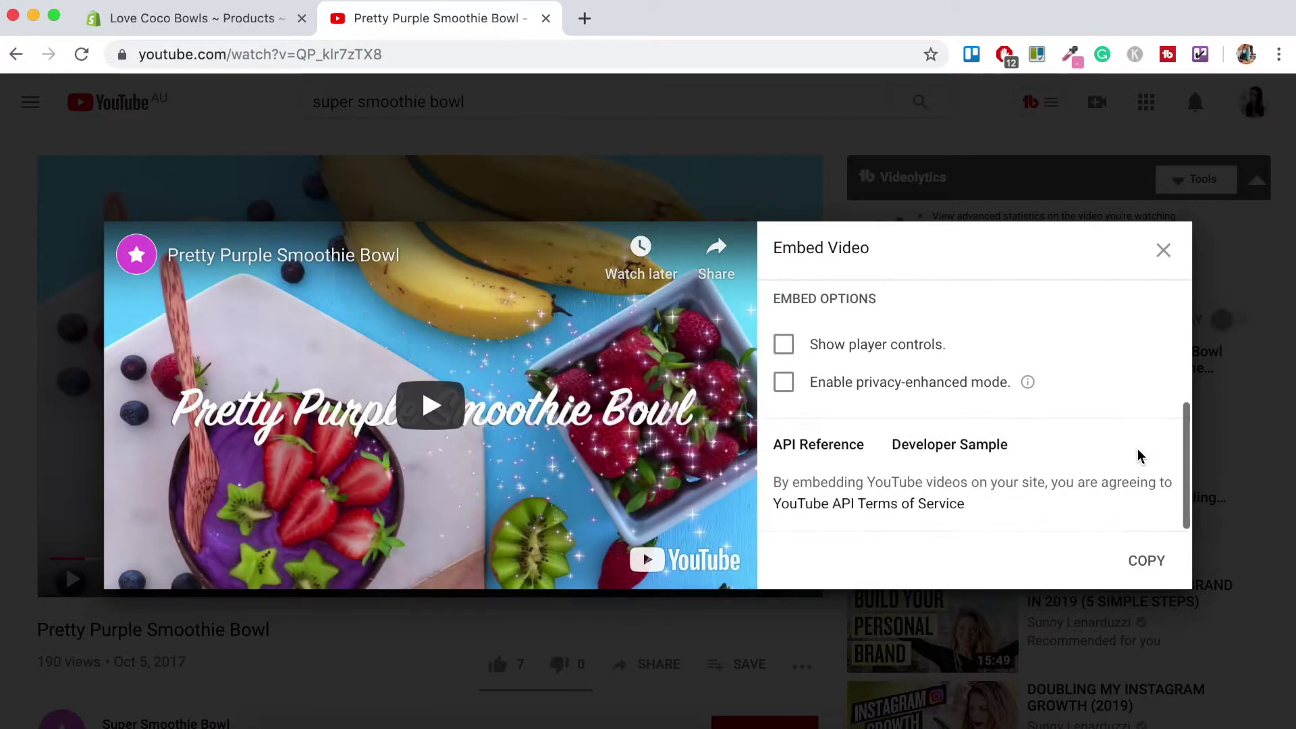
click(1153, 568)
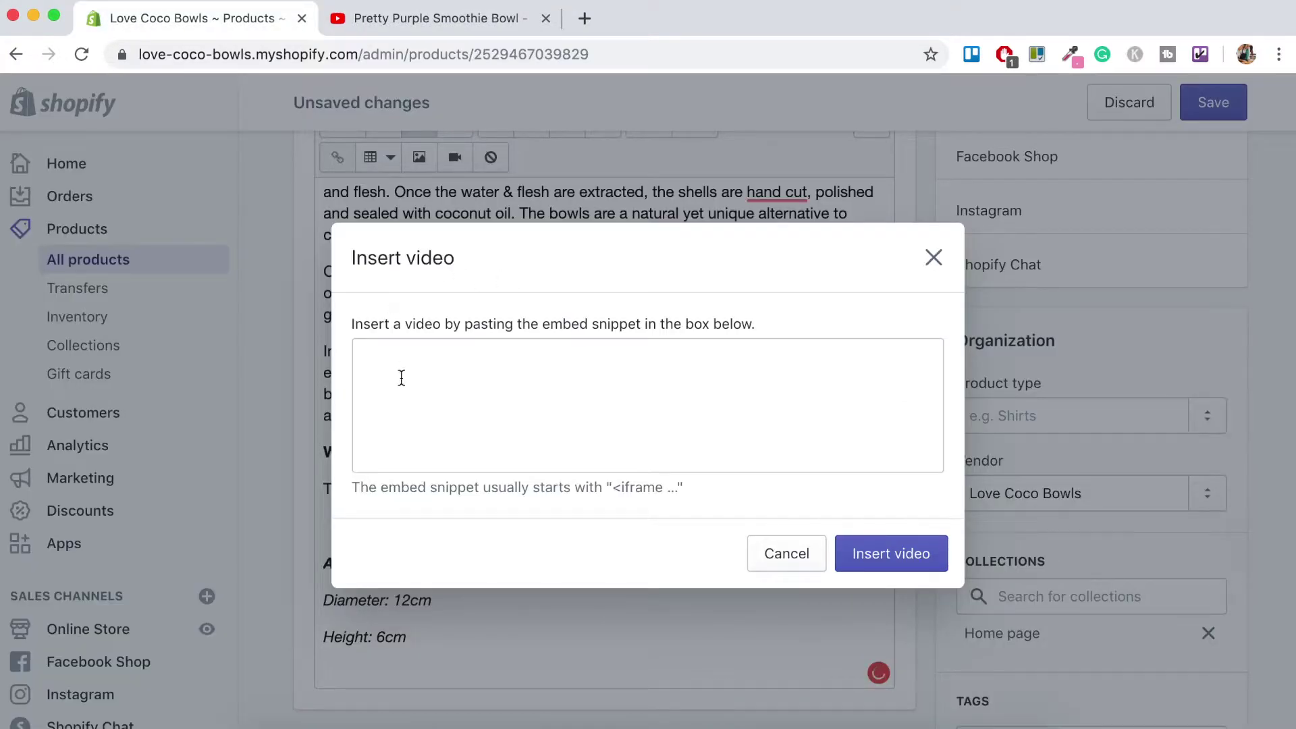
- Paste the YouTube iframe snippet into the Insert video box and insert it into the description
click(397, 359)
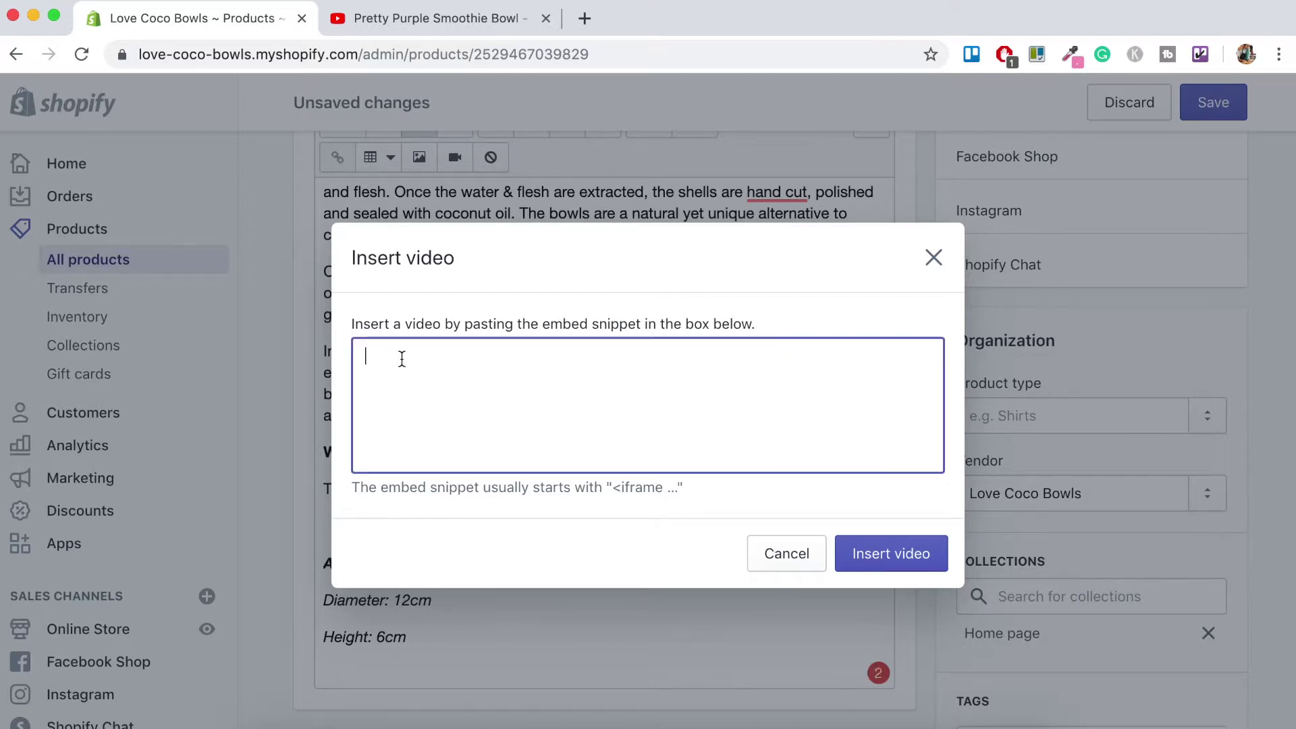
key(super+v)
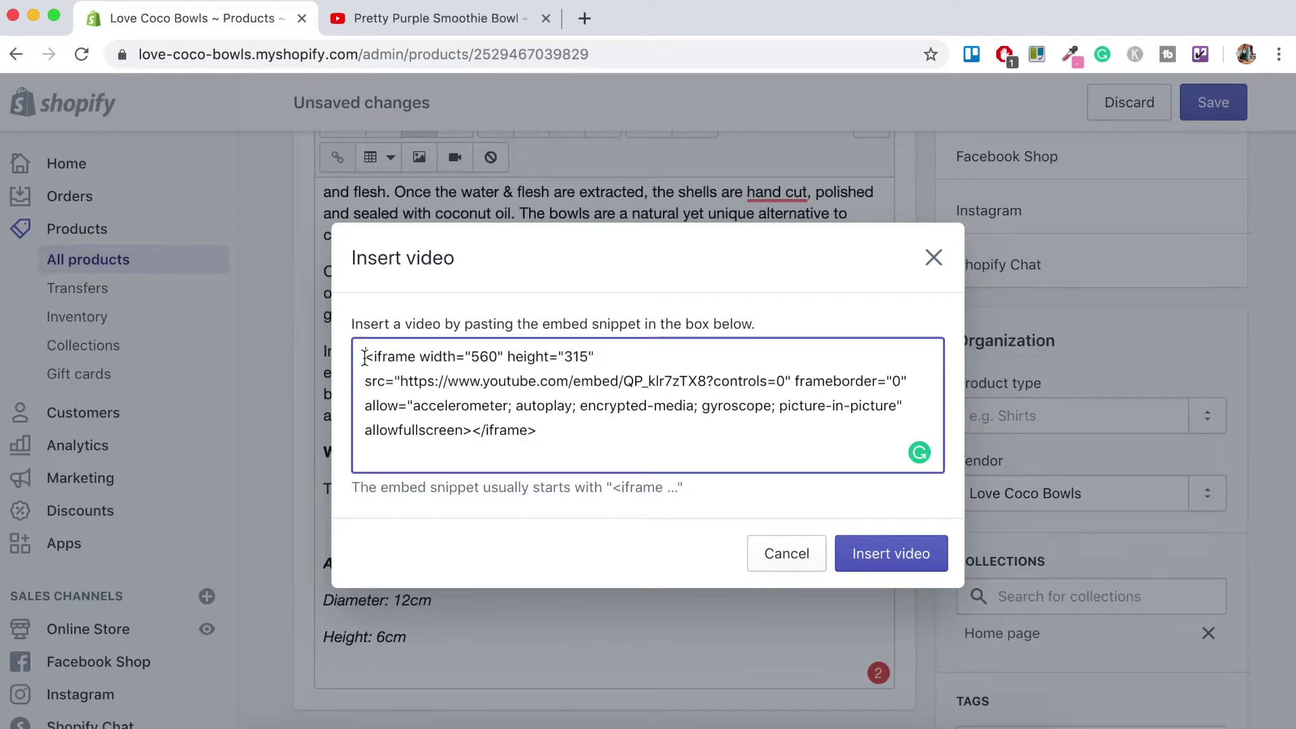
drag(364, 357, 596, 358)
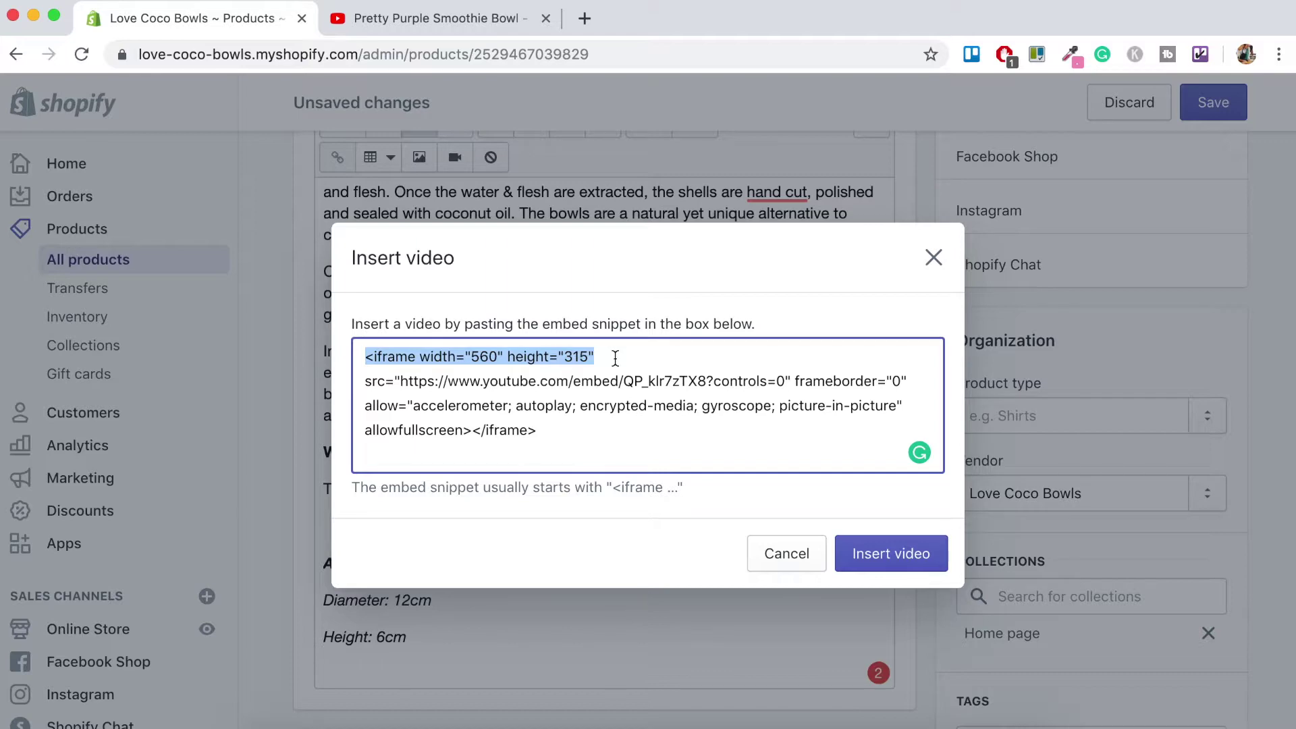
click(889, 566)
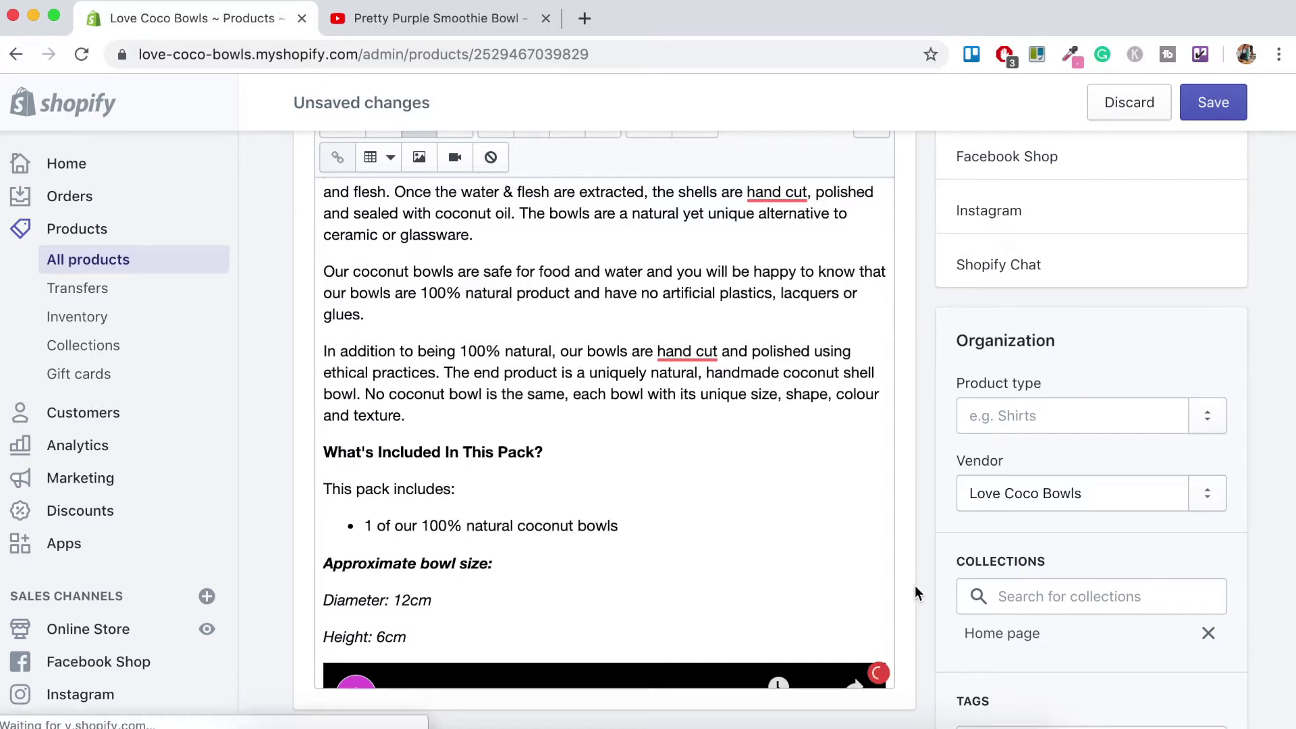
- Save the Coconut Bowl product with its new embedded video
scroll(914, 585, down, 1)
scroll(914, 585, down, 1)
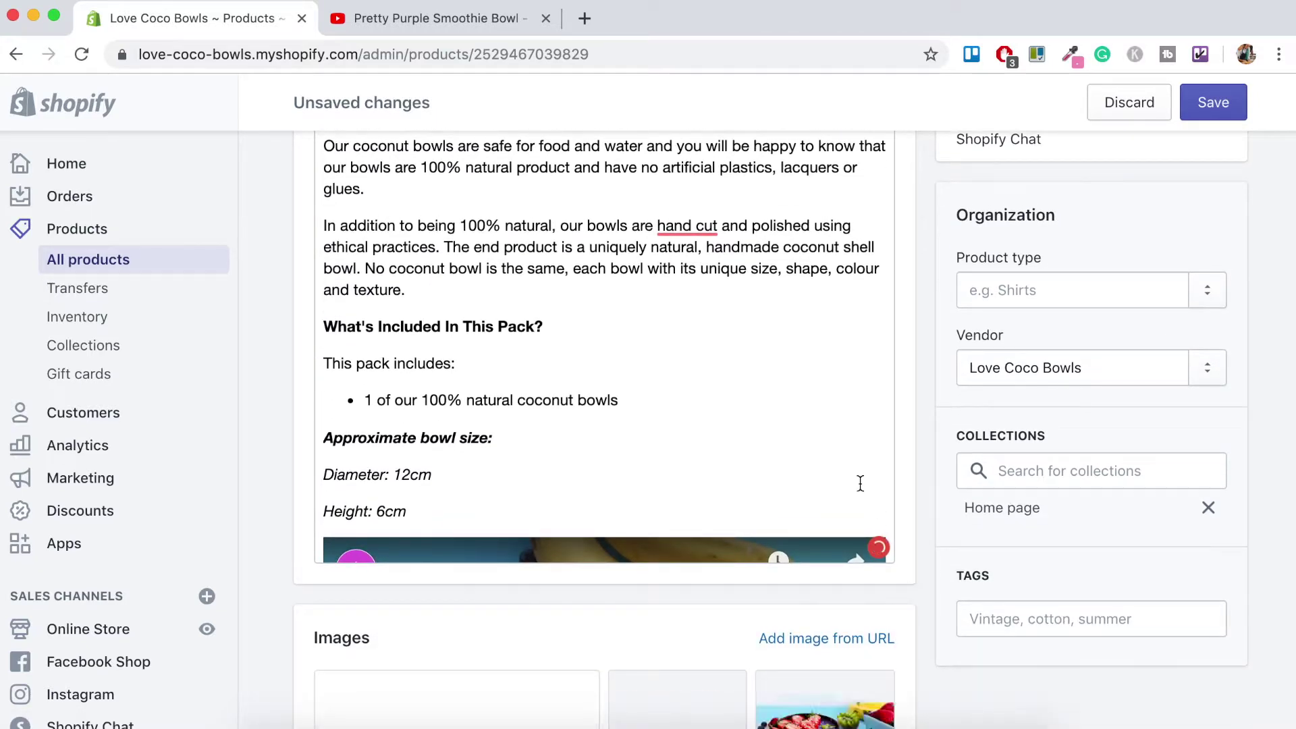
scroll(860, 484, down, 1)
scroll(860, 484, down, 4)
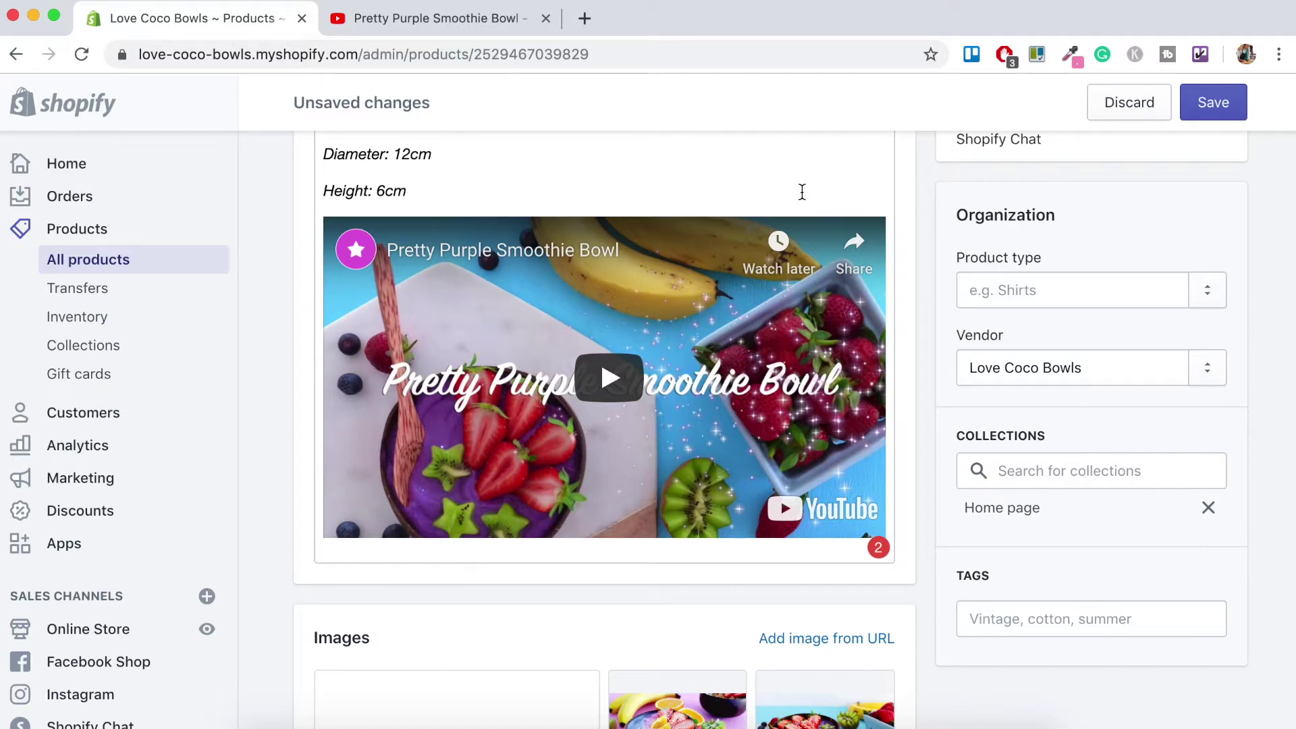
click(1215, 103)
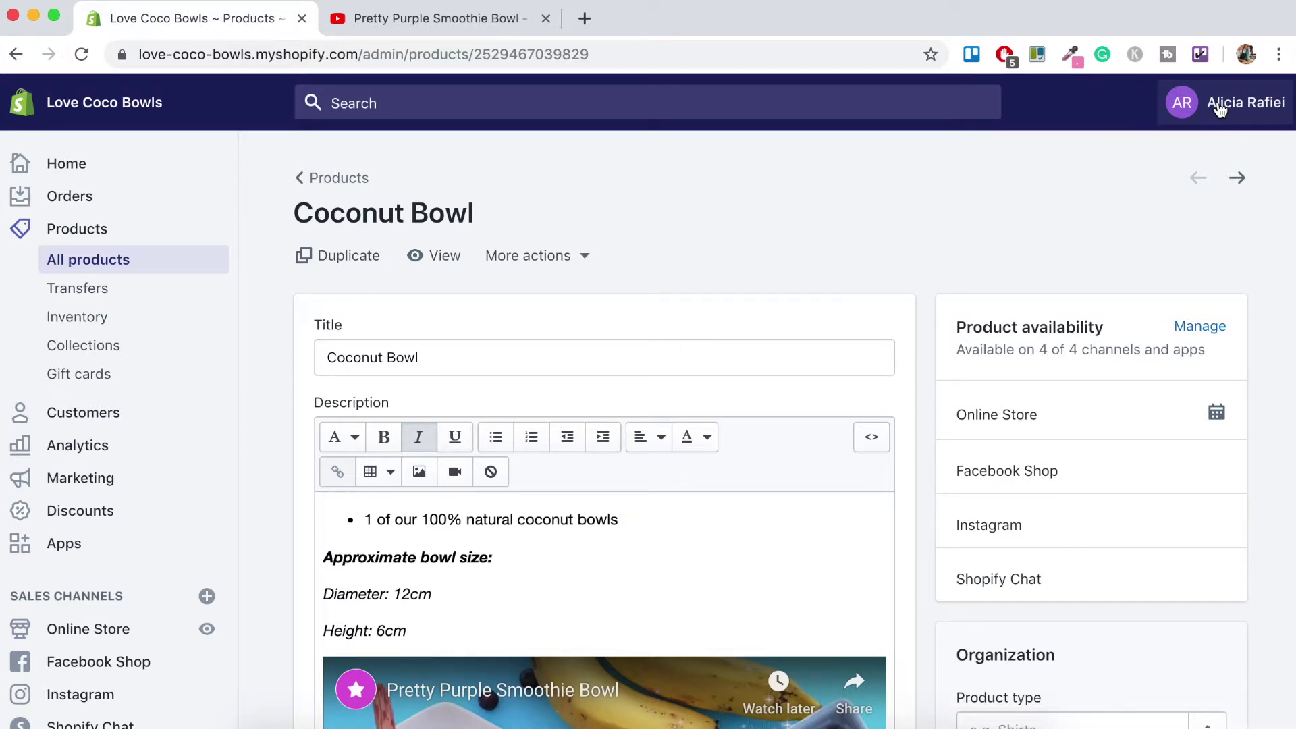
- View the live Coconut Bowl storefront page and play the embedded Pretty Purple Smoothie Bowl video
click(419, 260)
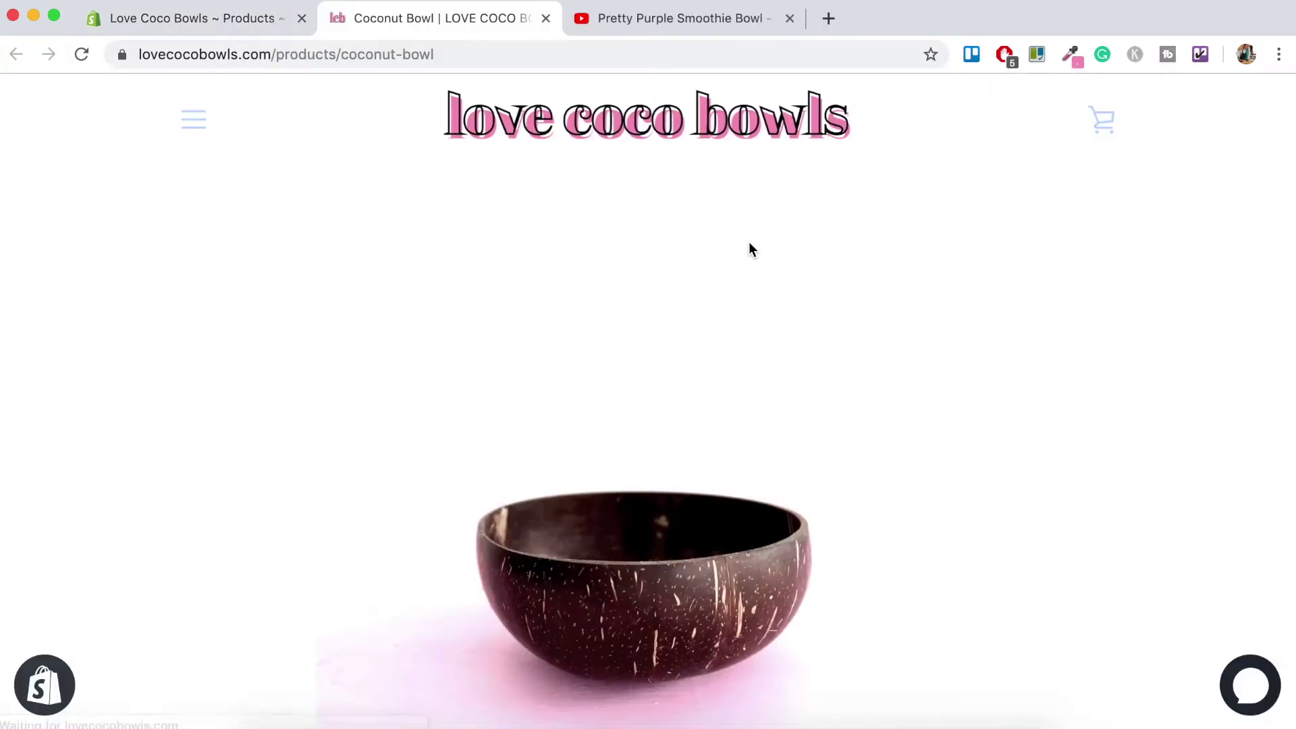
scroll(750, 248, down, 2)
scroll(750, 249, down, 2)
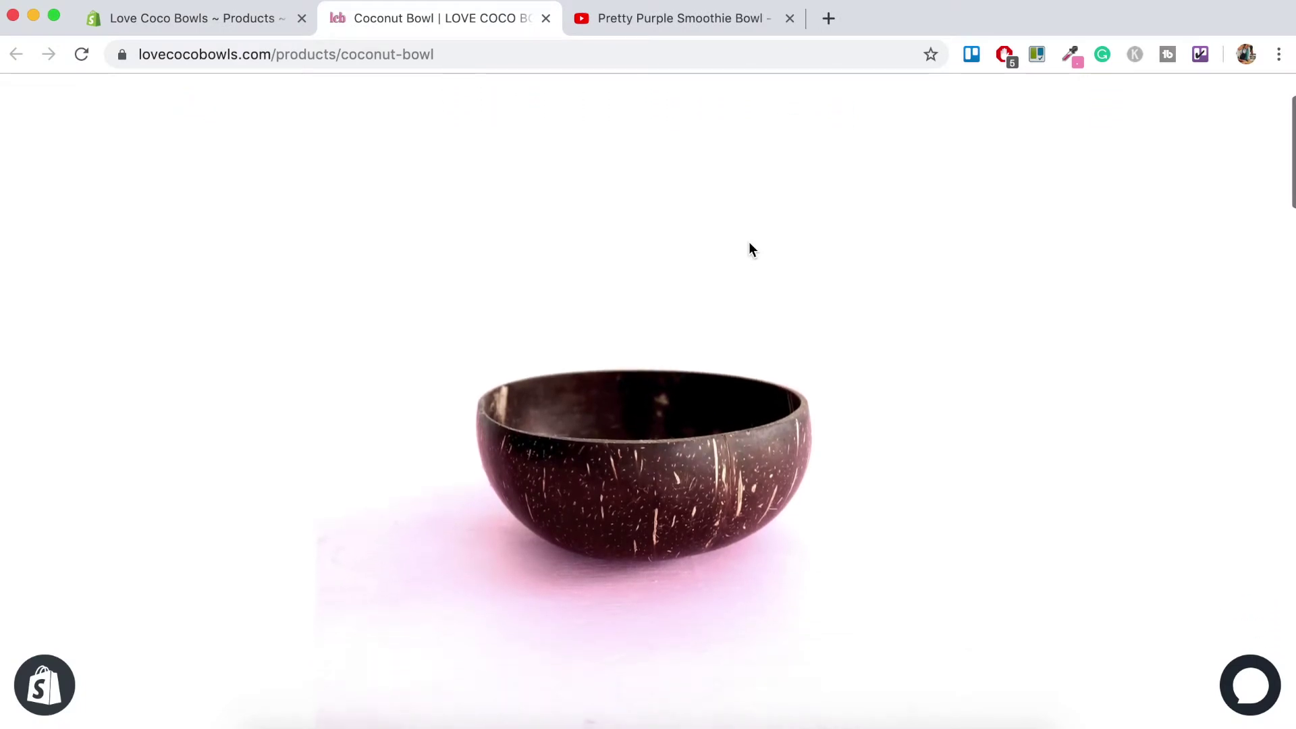
scroll(876, 474, down, 6)
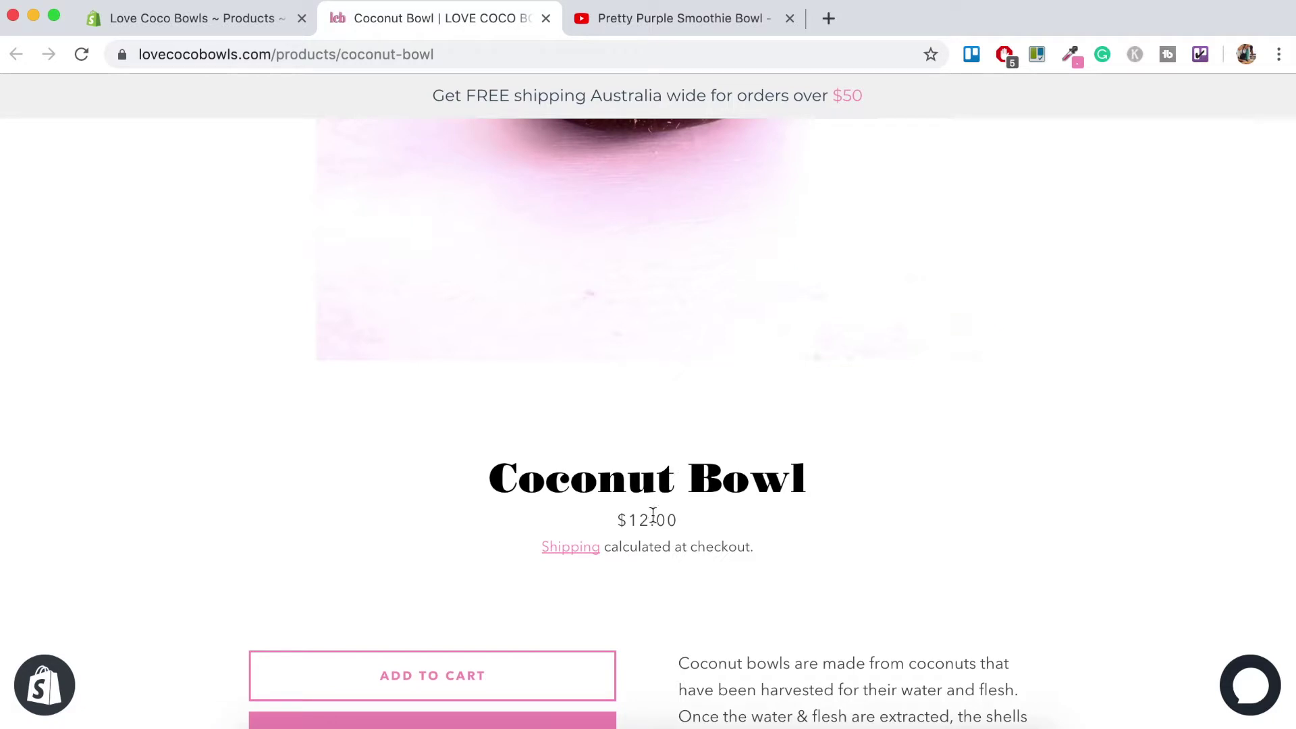
scroll(729, 586, down, 4)
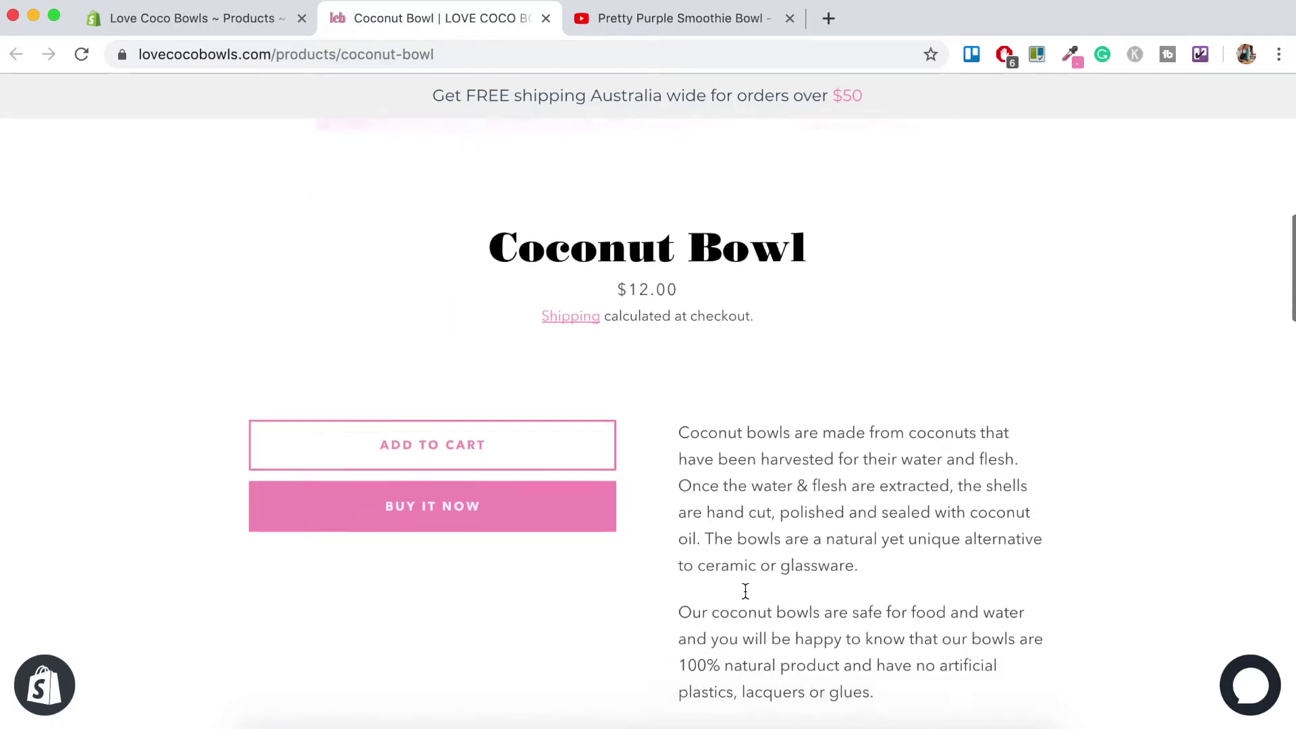
scroll(882, 546, down, 4)
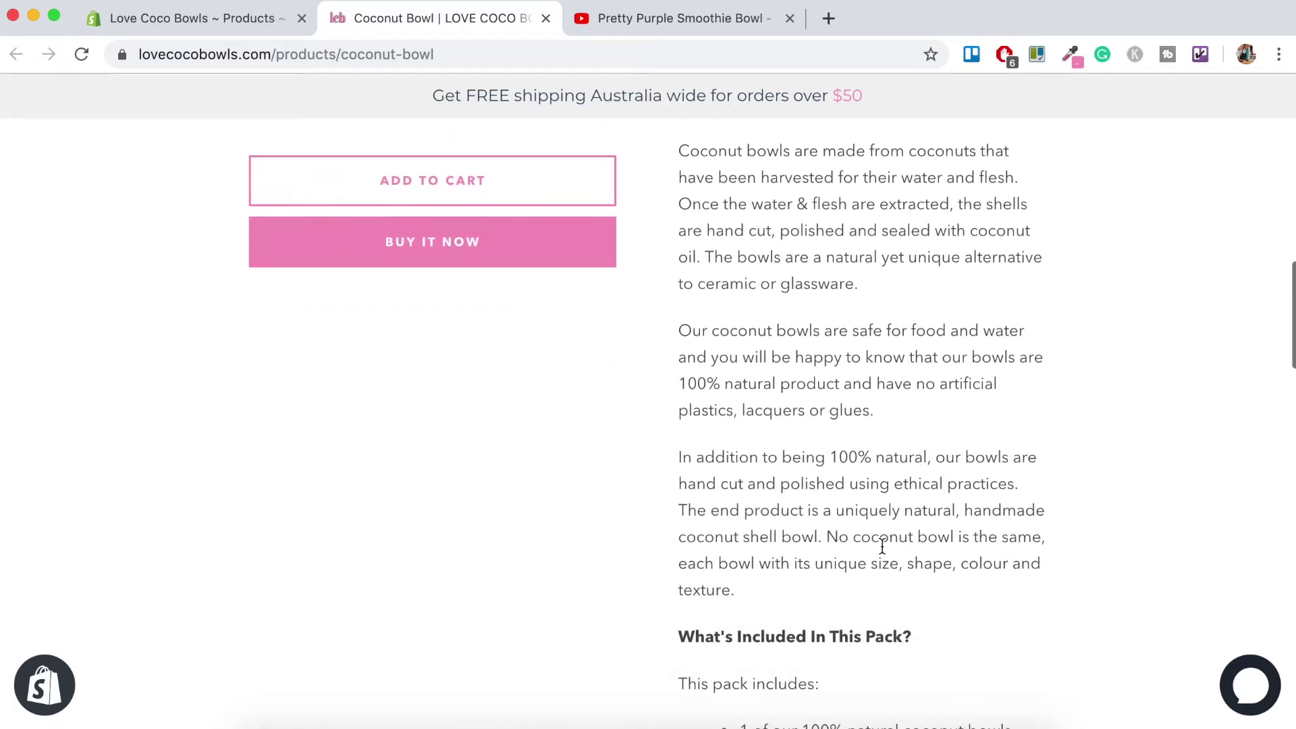
scroll(881, 546, down, 6)
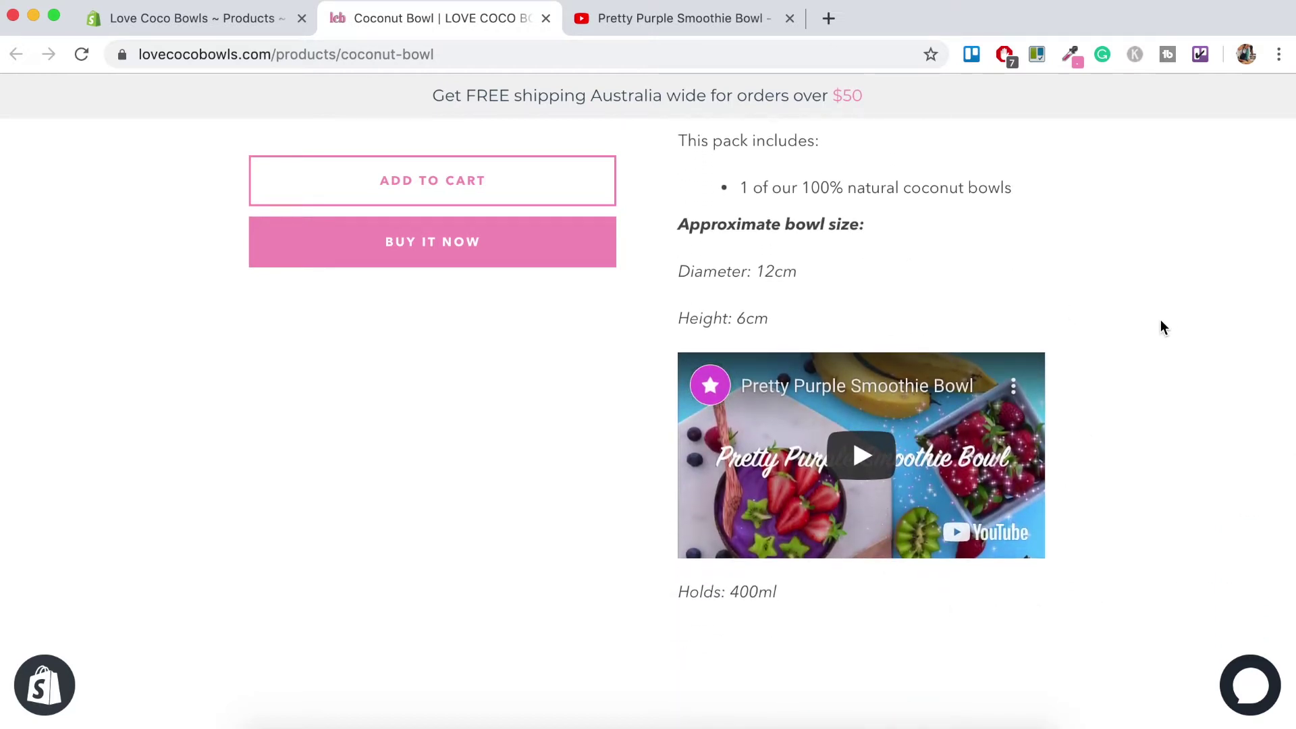
click(865, 466)
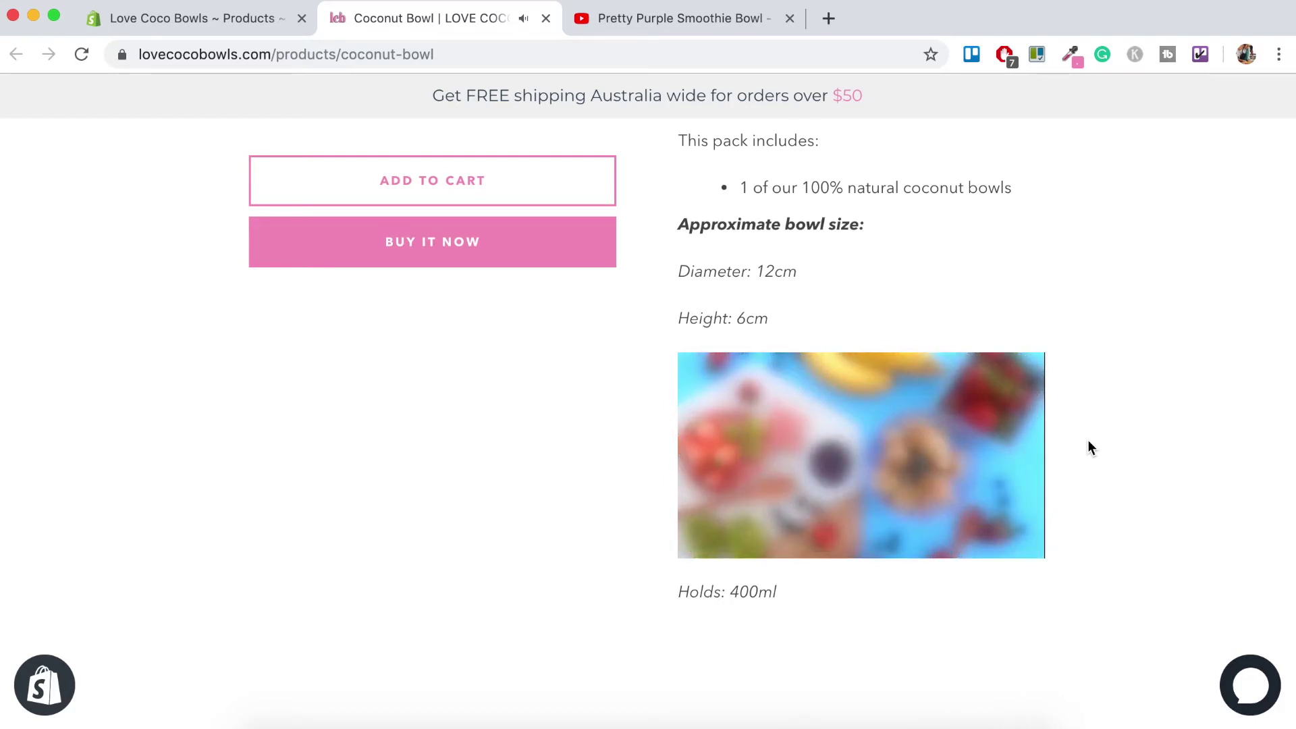
scroll(1121, 313, up, 1)
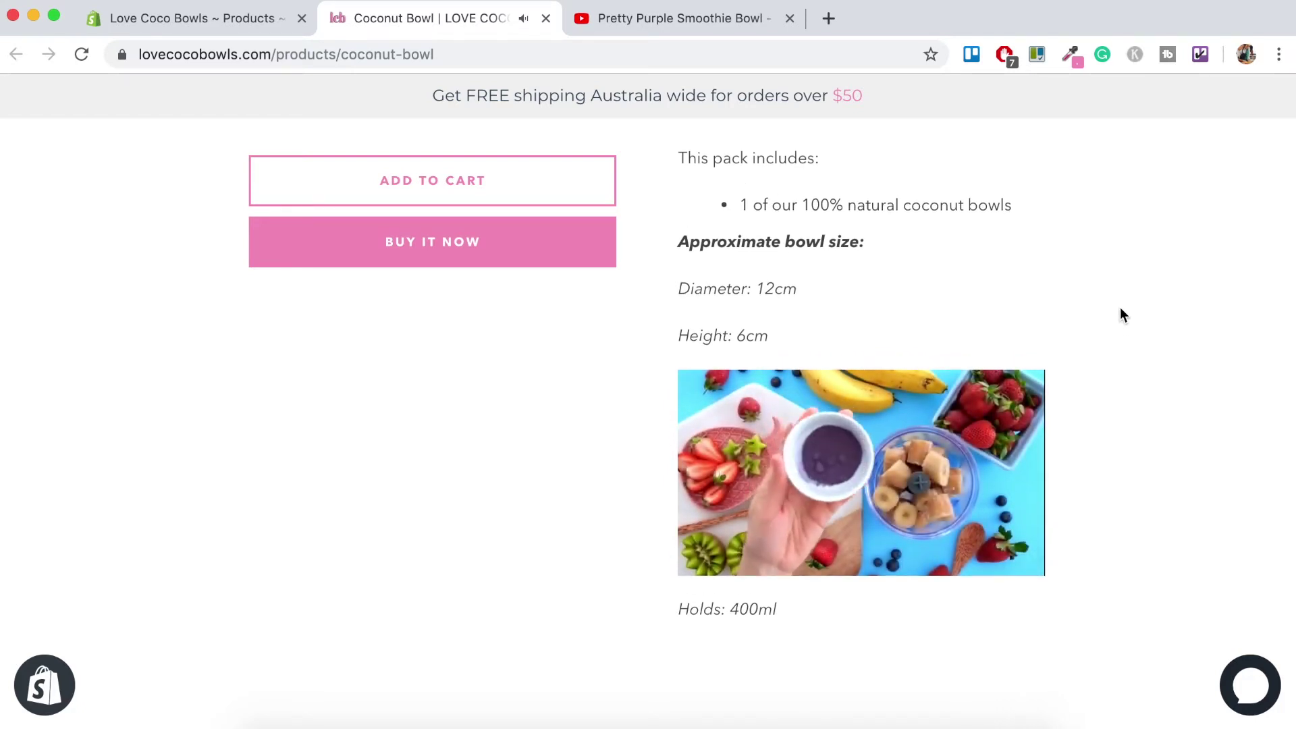